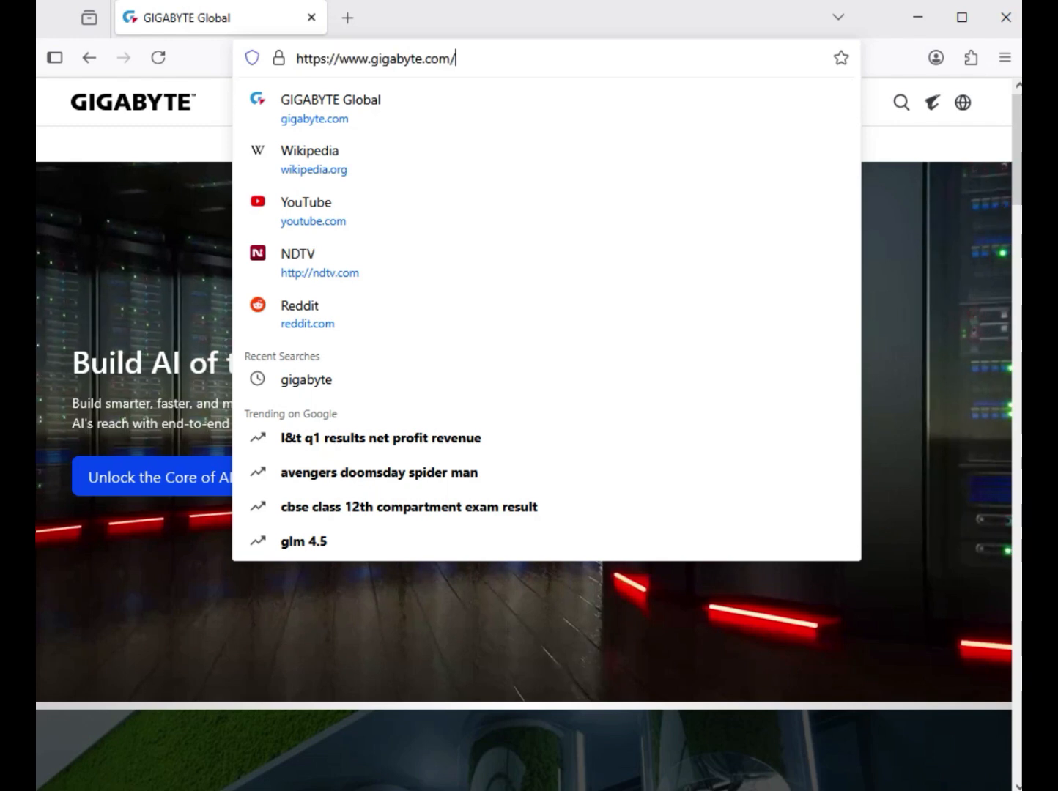
- Search the GIGABYTE site for "B650M GAMING WIFI" and limit the results to products
{"action": "left_click_drag", "start_coordinate": [456, 59], "coordinate": [334, 59]}
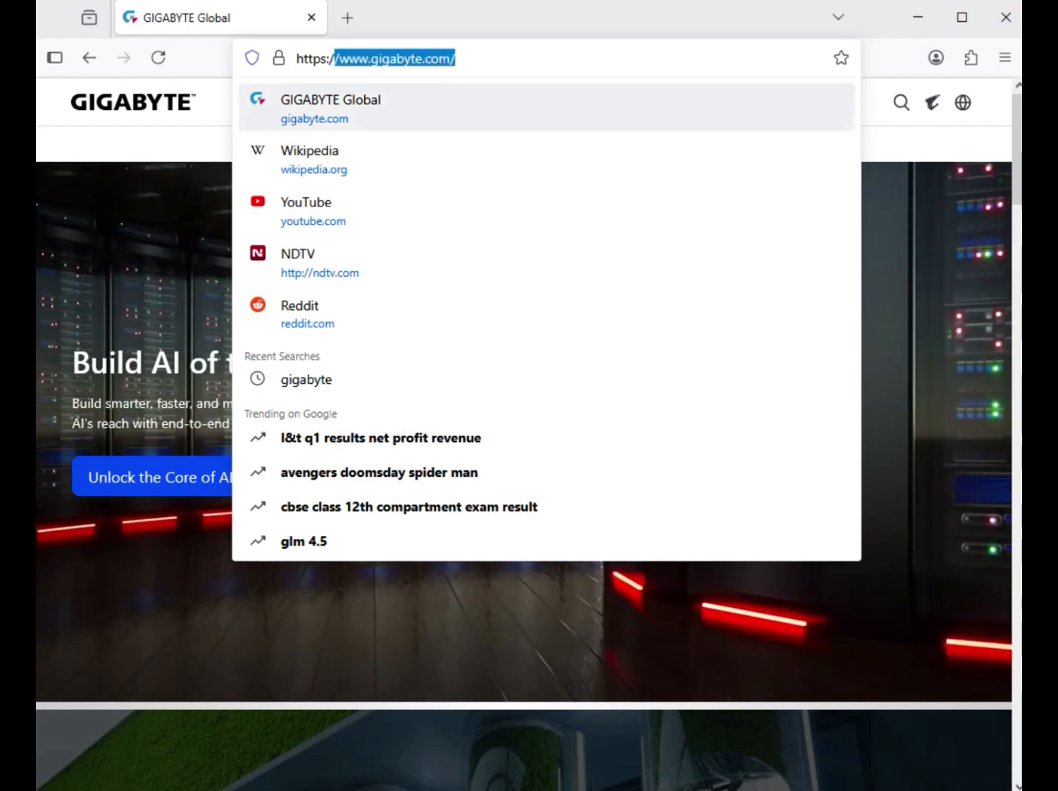
{"action": "left_click", "coordinate": [174, 164]}
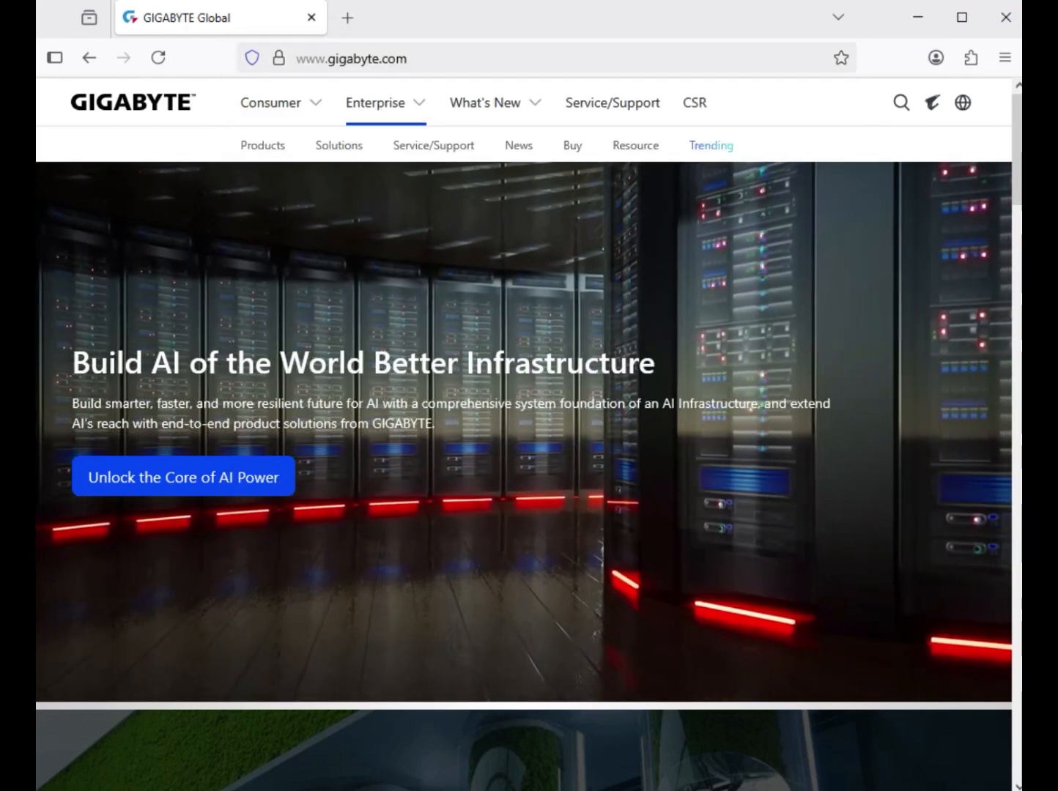
{"action": "left_click", "coordinate": [900, 103]}
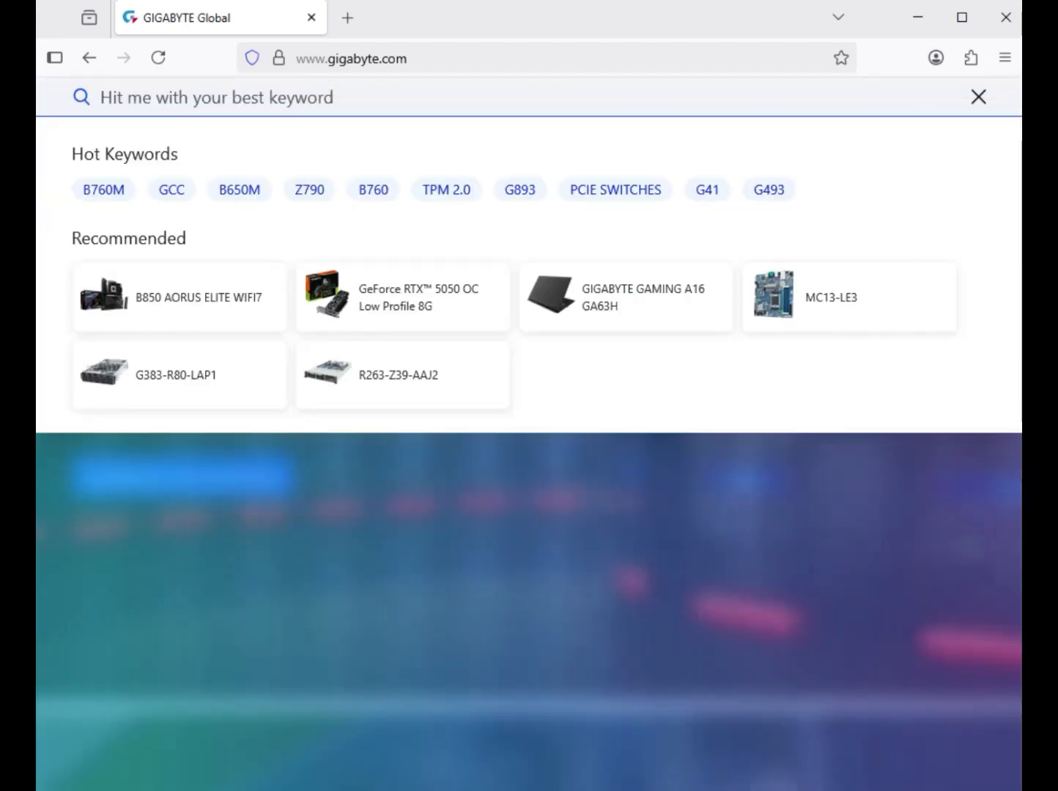
{"action": "type", "text": "B650M GAMING WIFI"}
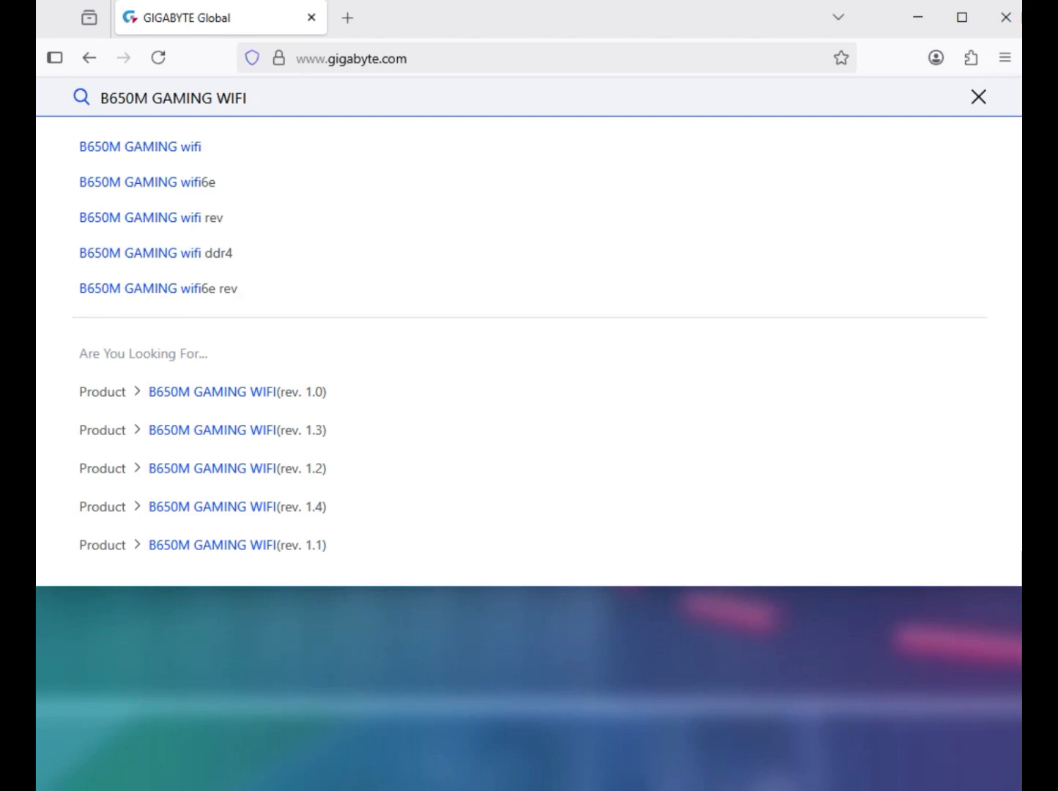
{"action": "key", "text": "Return"}
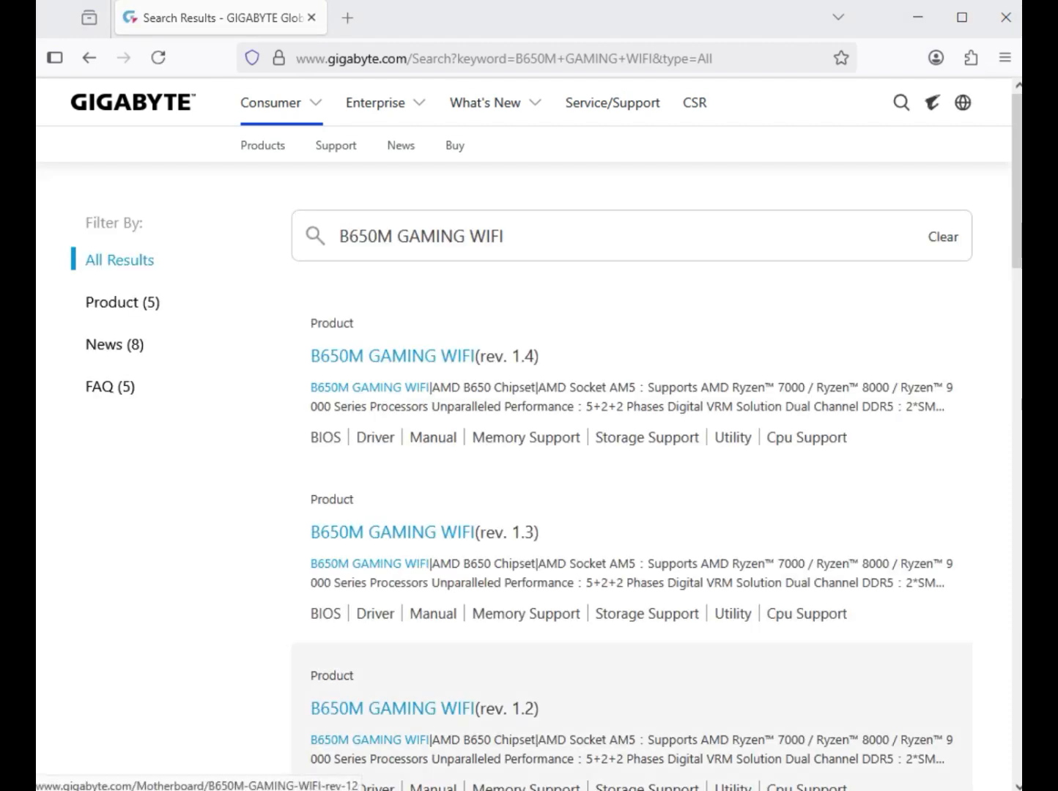
{"action": "left_click", "coordinate": [123, 302]}
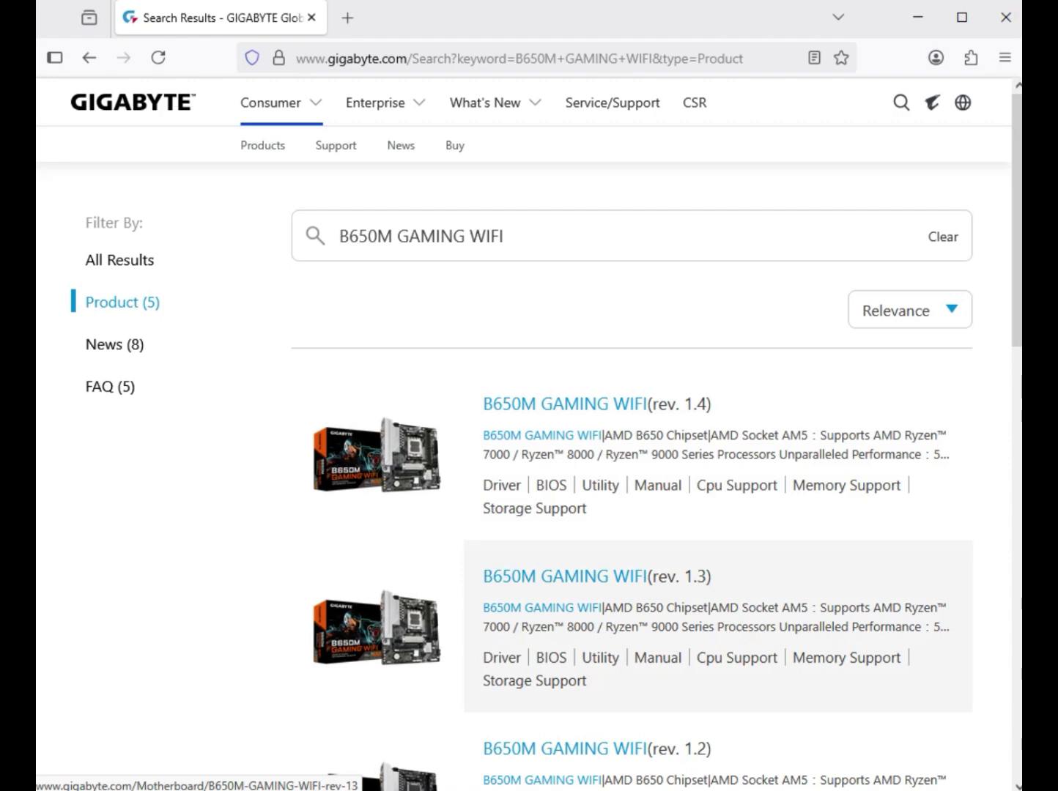
- Open the support page of the B650M GAMING WIFI (rev. 1.4) motherboard from the product results
{"action": "scroll", "coordinate": [659, 644], "scroll_direction": "down", "scroll_amount": 5}
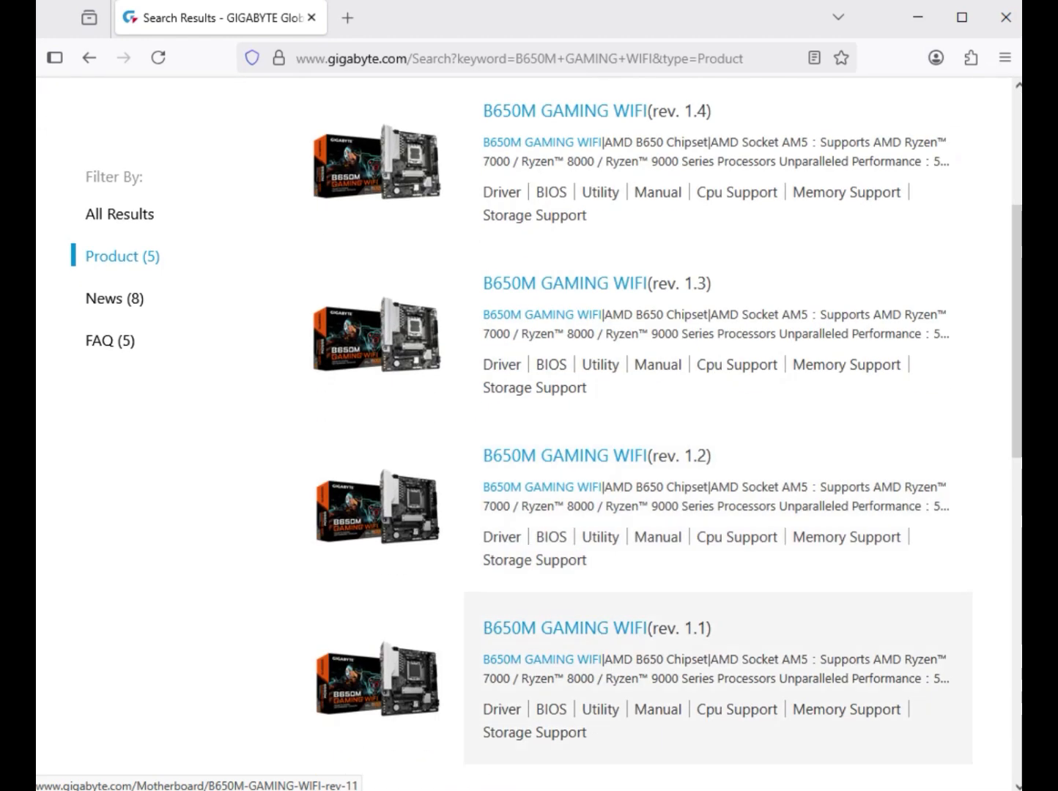
{"action": "scroll", "coordinate": [717, 689], "scroll_direction": "up", "scroll_amount": 3}
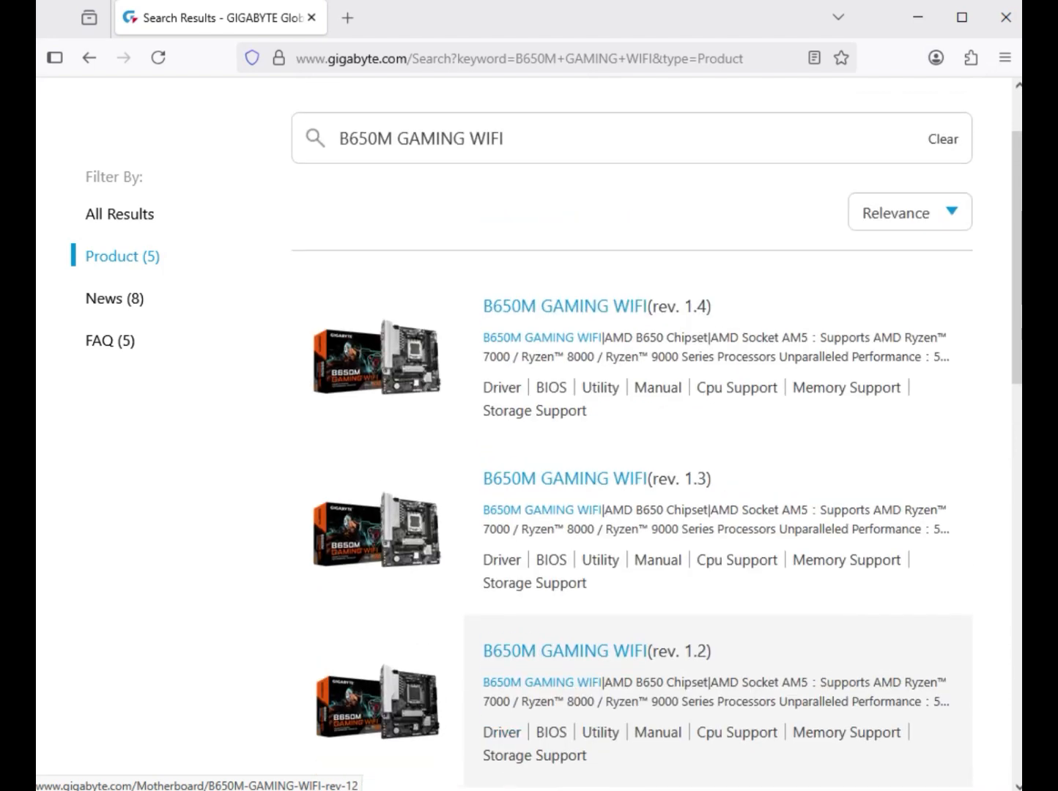
{"action": "left_click", "coordinate": [579, 308]}
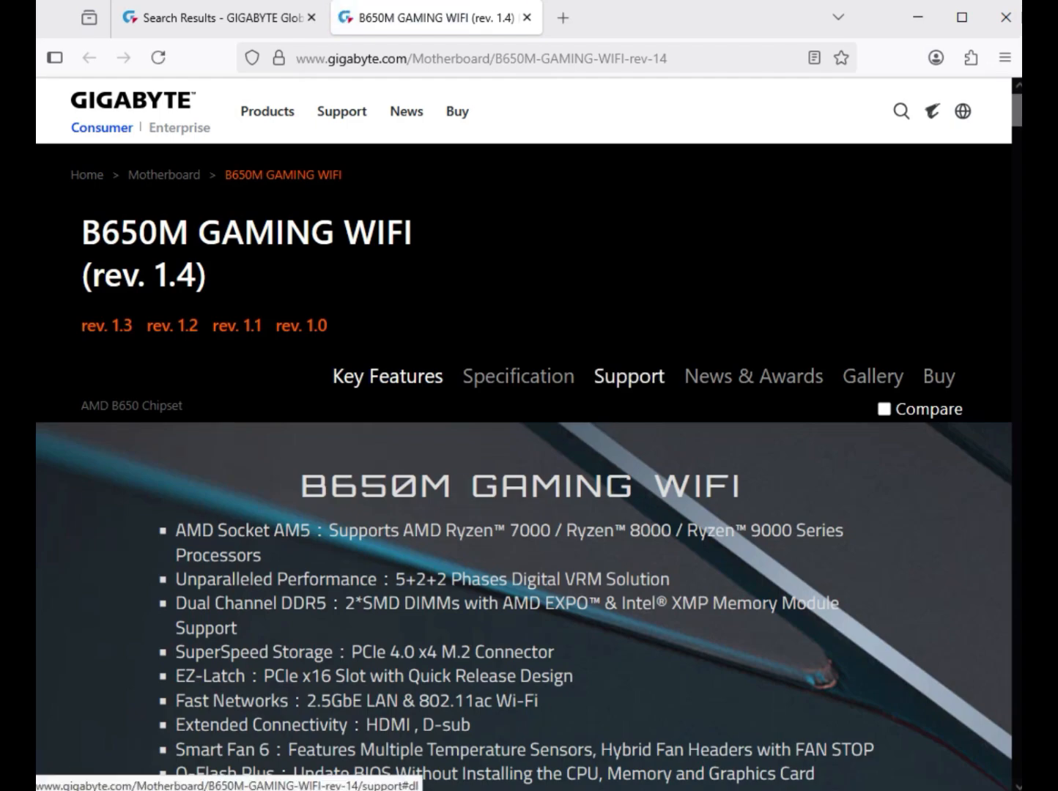
{"action": "left_click", "coordinate": [628, 375]}
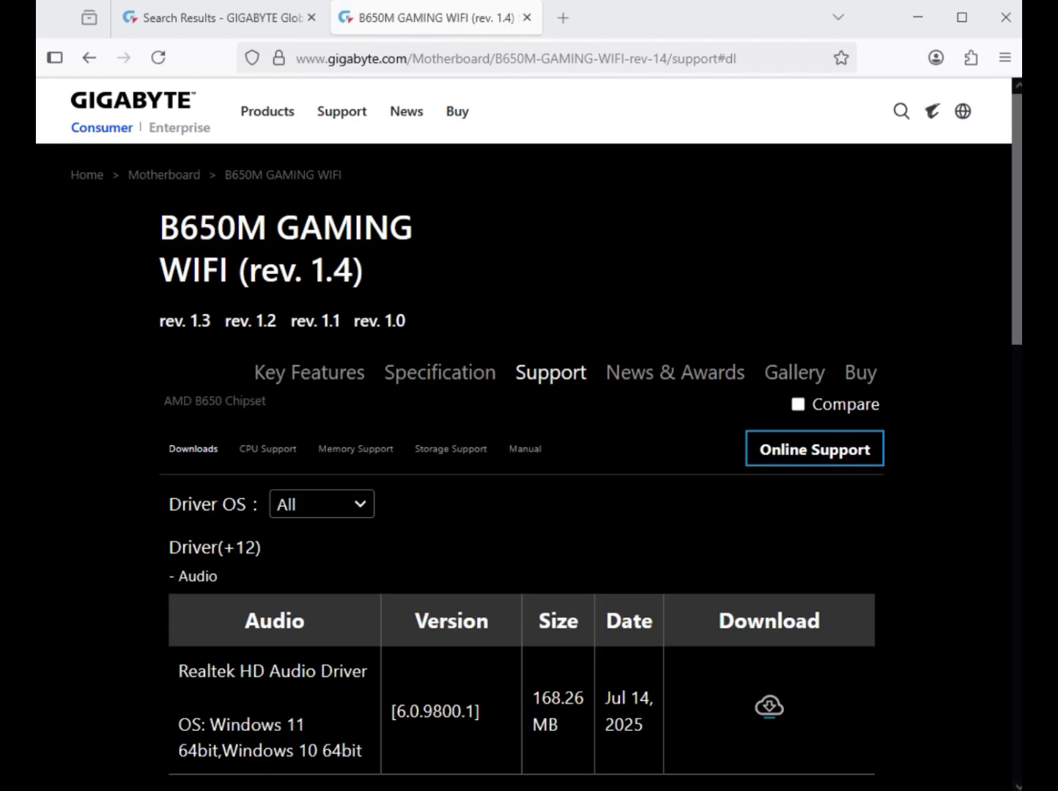
- Set the driver OS to Windows 11 64bit and look over the listed driver categories
{"action": "left_click", "coordinate": [322, 504]}
{"action": "left_click", "coordinate": [346, 540]}
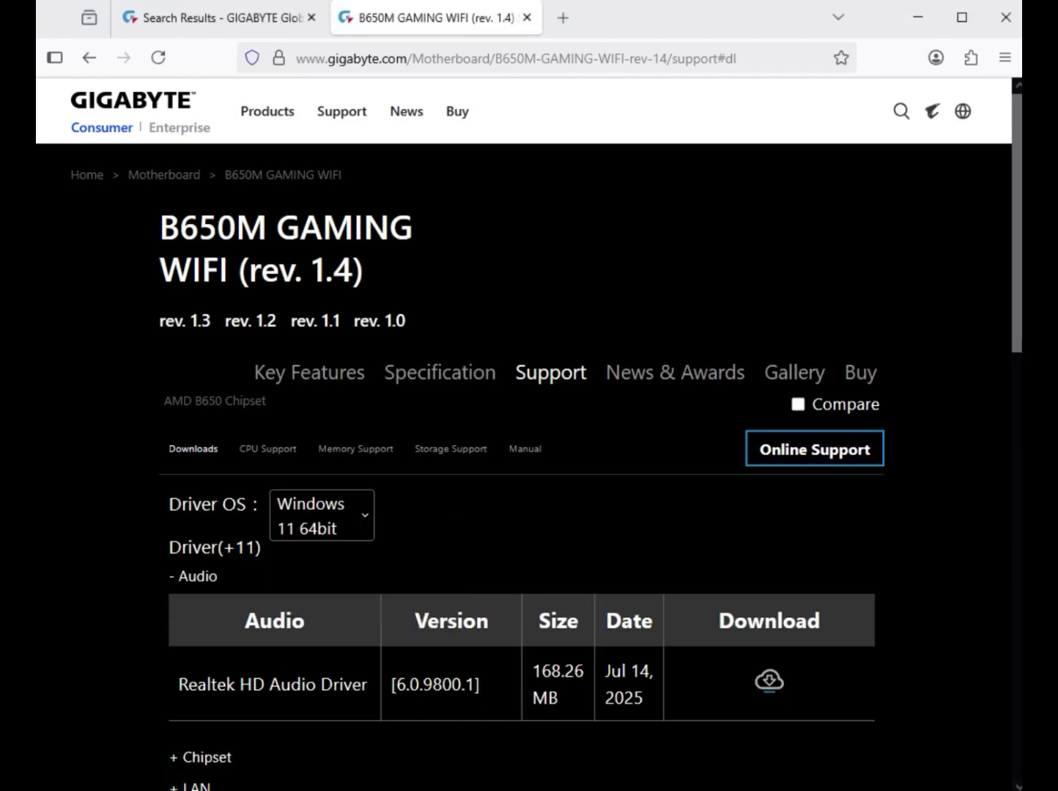
{"action": "scroll", "coordinate": [523, 468], "scroll_direction": "down", "scroll_amount": 5}
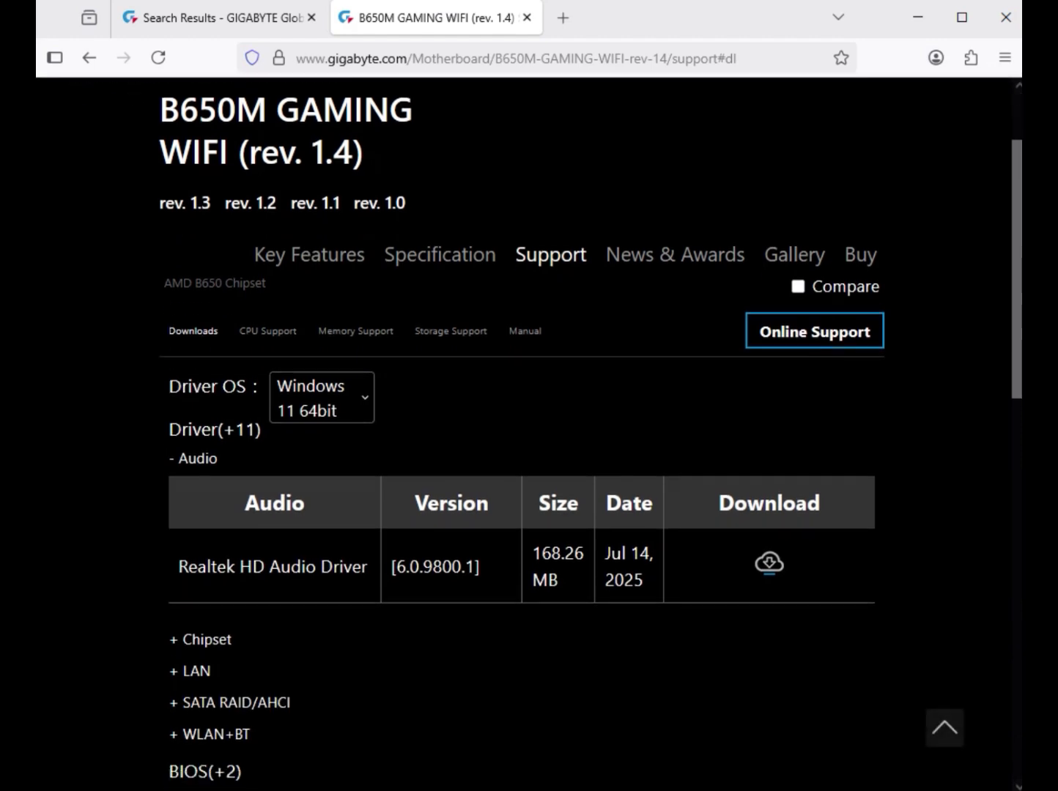
{"action": "scroll", "coordinate": [523, 469], "scroll_direction": "up", "scroll_amount": 2}
{"action": "scroll", "coordinate": [523, 469], "scroll_direction": "up", "scroll_amount": 3}
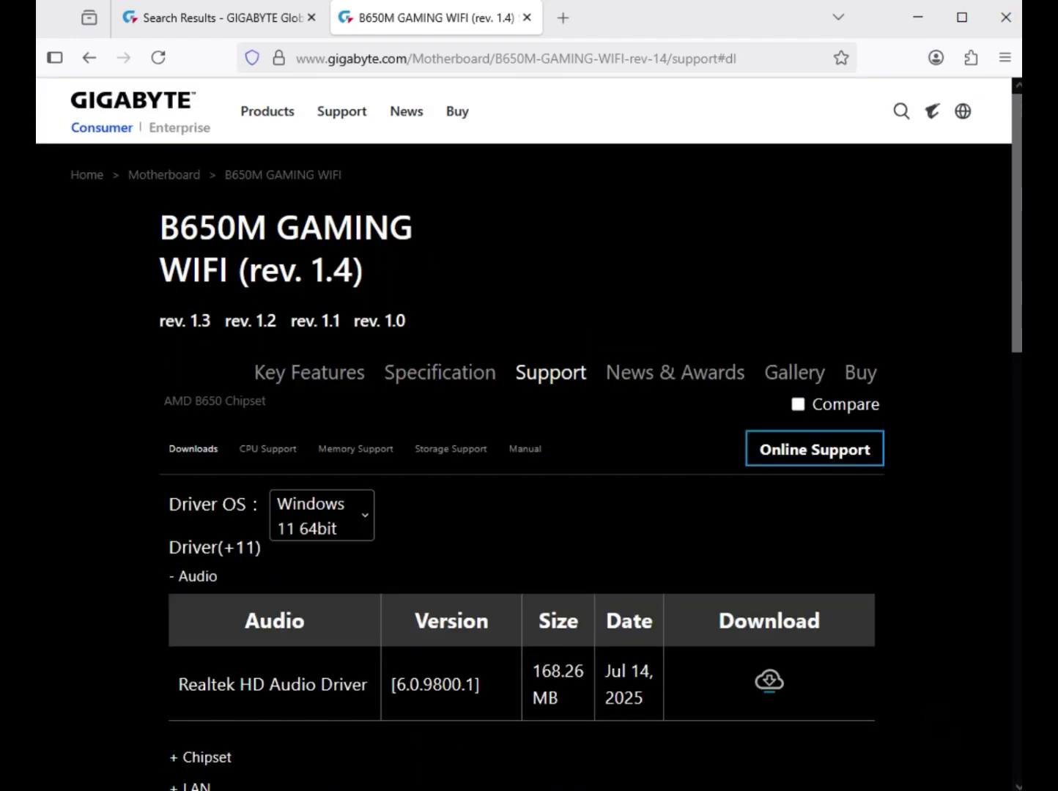
- Download the Realtek HD Audio Driver, version 6.0.9800.1
{"action": "scroll", "coordinate": [523, 468], "scroll_direction": "down", "scroll_amount": 1}
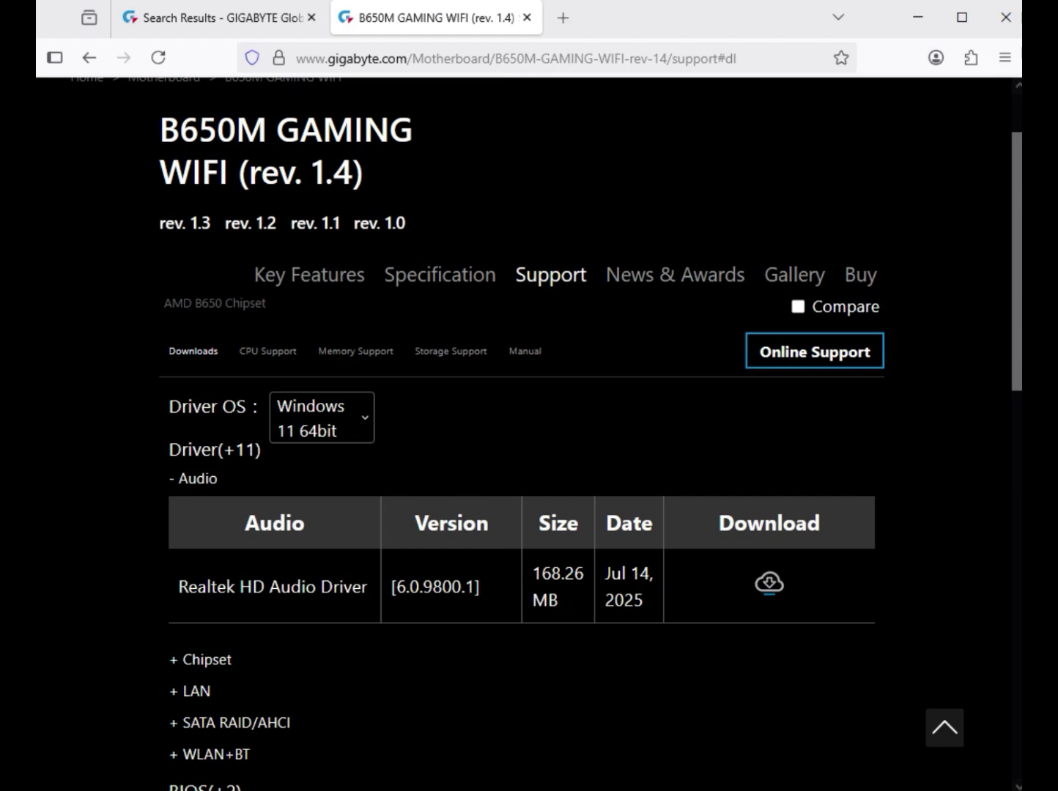
{"action": "left_click_drag", "start_coordinate": [240, 586], "coordinate": [367, 587]}
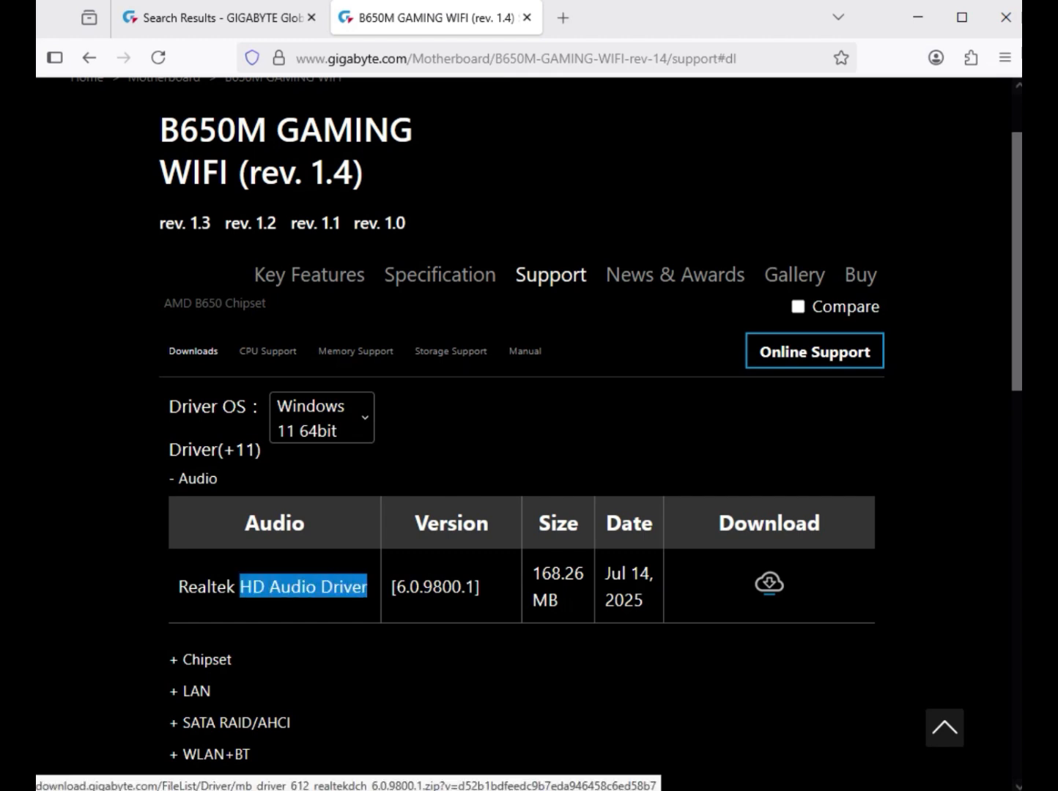
{"action": "left_click", "coordinate": [769, 583]}
- Expand the Chipset drivers and highlight the AMD Chipset Driver name
{"action": "left_click", "coordinate": [207, 659]}
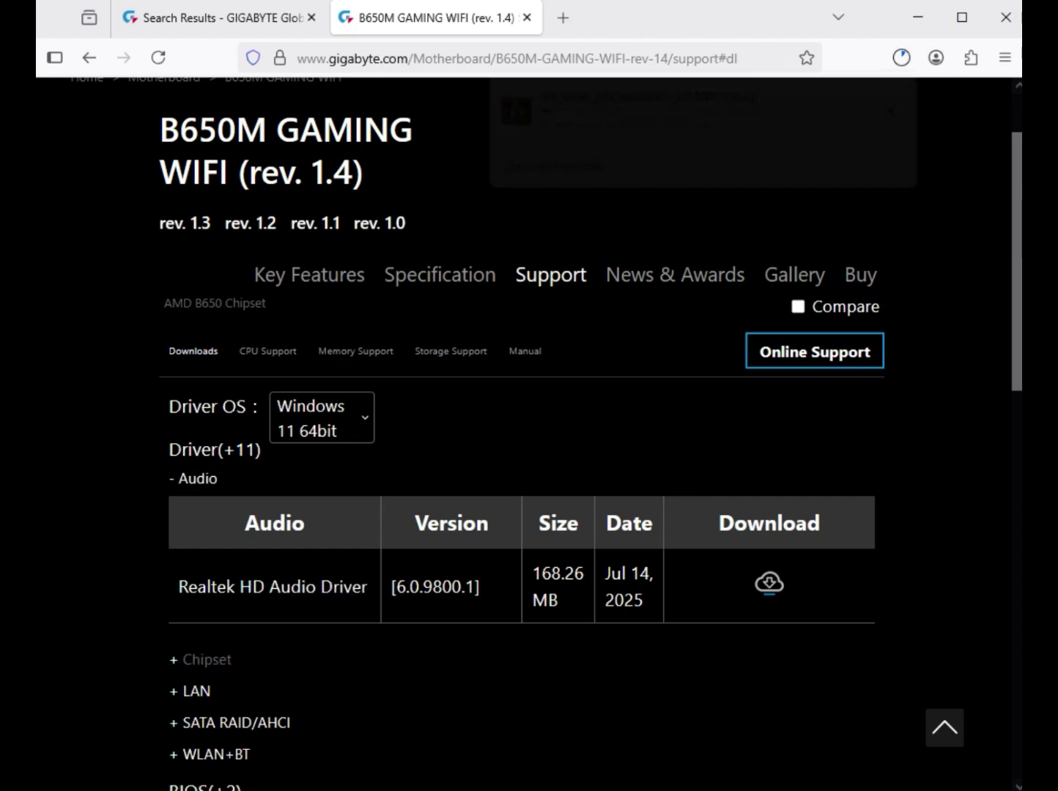
{"action": "left_click_drag", "start_coordinate": [178, 631], "coordinate": [337, 631]}
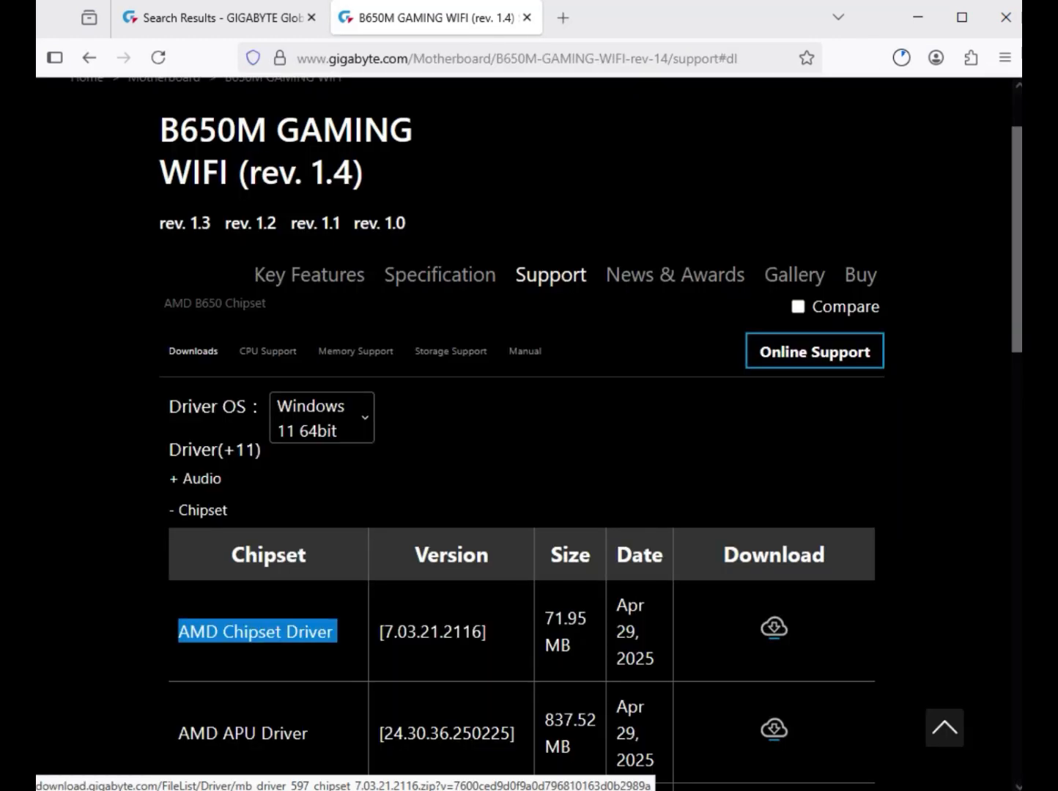
- Expand the LAN drivers and download the Realtek LAN Driver, version 11.24.0318.2025
{"action": "scroll", "coordinate": [522, 440], "scroll_direction": "down", "scroll_amount": 5}
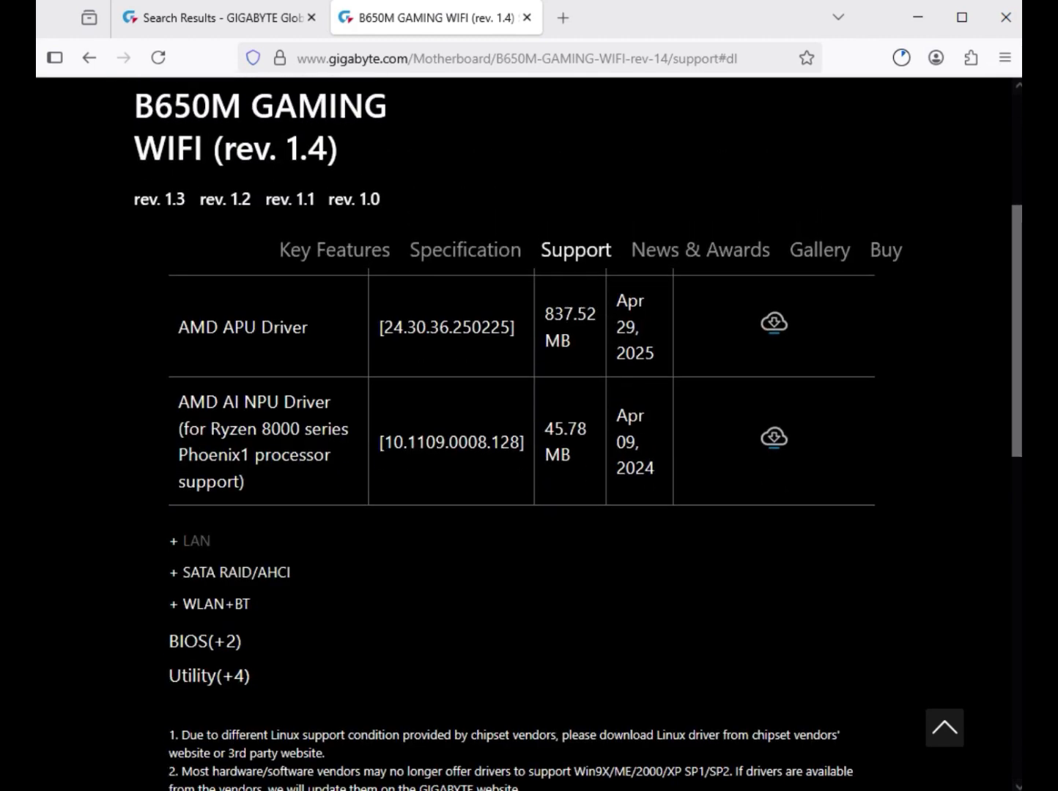
{"action": "left_click", "coordinate": [197, 540]}
{"action": "scroll", "coordinate": [219, 599], "scroll_direction": "up", "scroll_amount": 2}
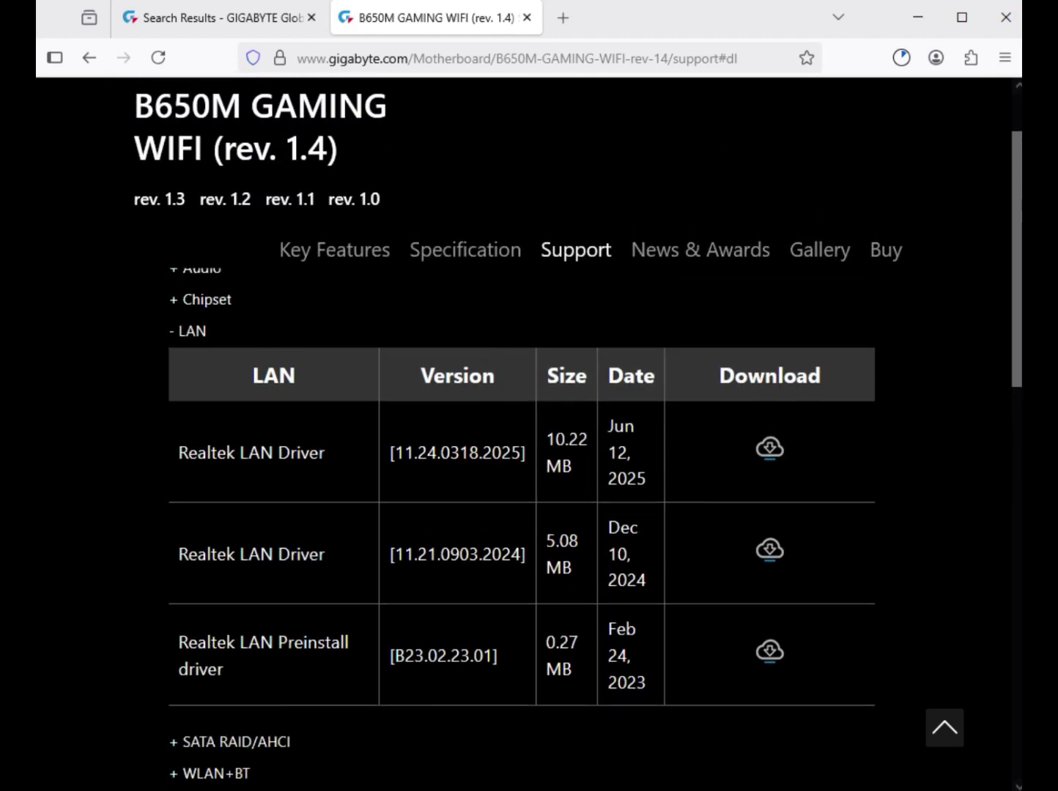
{"action": "left_click_drag", "start_coordinate": [178, 453], "coordinate": [651, 478]}
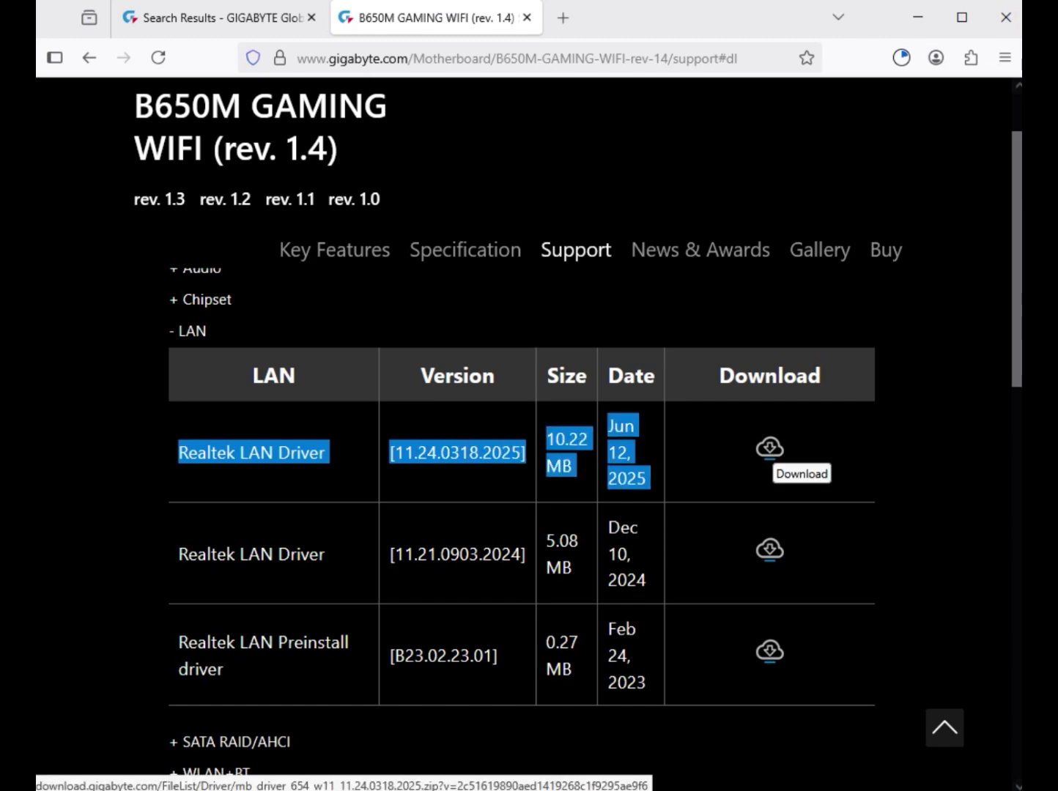
{"action": "left_click", "coordinate": [769, 448]}
- Expand the WLAN+BT drivers, highlight the Bluetooth and Wi-Fi driver names, and download the Realtek WIFI Driver, version 2024.10.141.0
{"action": "scroll", "coordinate": [769, 448], "scroll_direction": "down", "scroll_amount": 3}
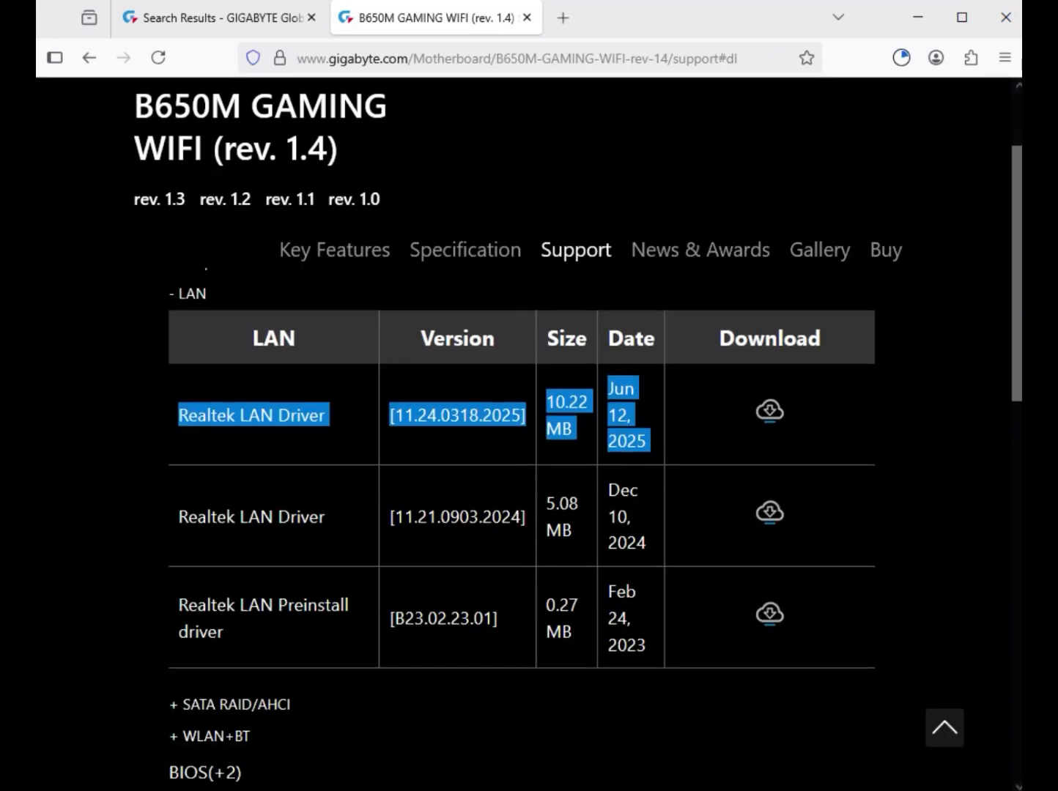
{"action": "left_click", "coordinate": [214, 578]}
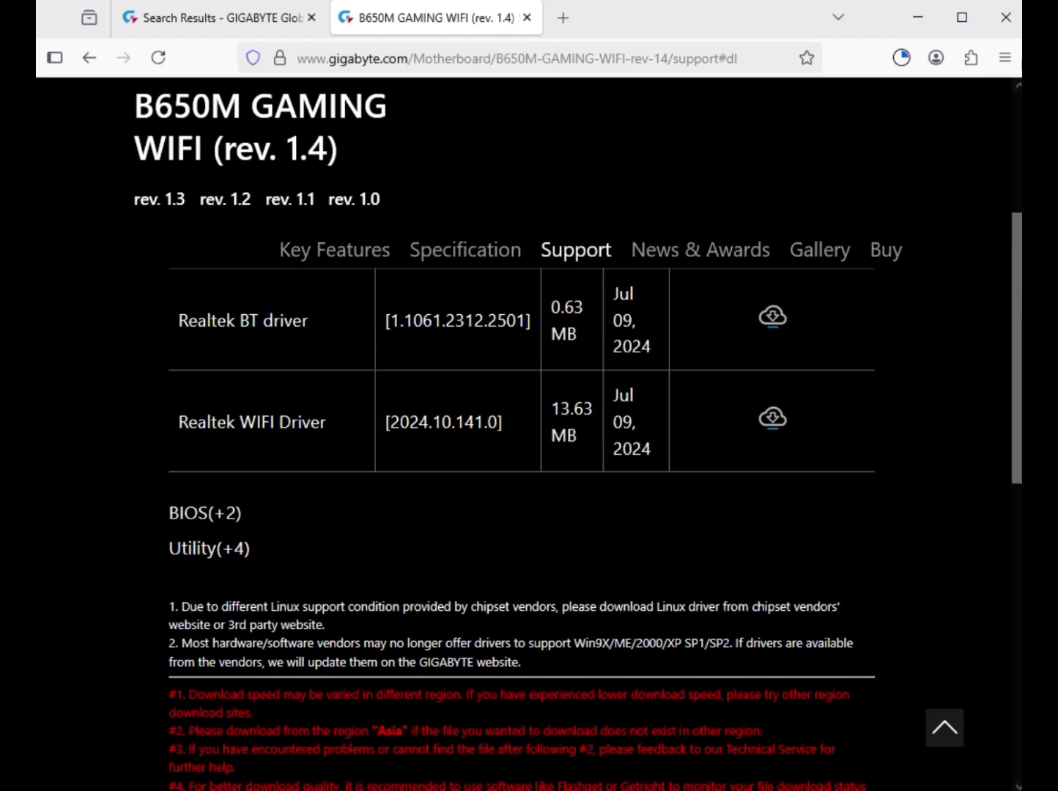
{"action": "scroll", "coordinate": [513, 440], "scroll_direction": "up", "scroll_amount": 1}
{"action": "left_click_drag", "start_coordinate": [226, 515], "coordinate": [309, 516]}
{"action": "left_click_drag", "start_coordinate": [225, 617], "coordinate": [330, 617]}
{"action": "key", "text": "ctrl+t"}
{"action": "key", "text": "ctrl+w"}
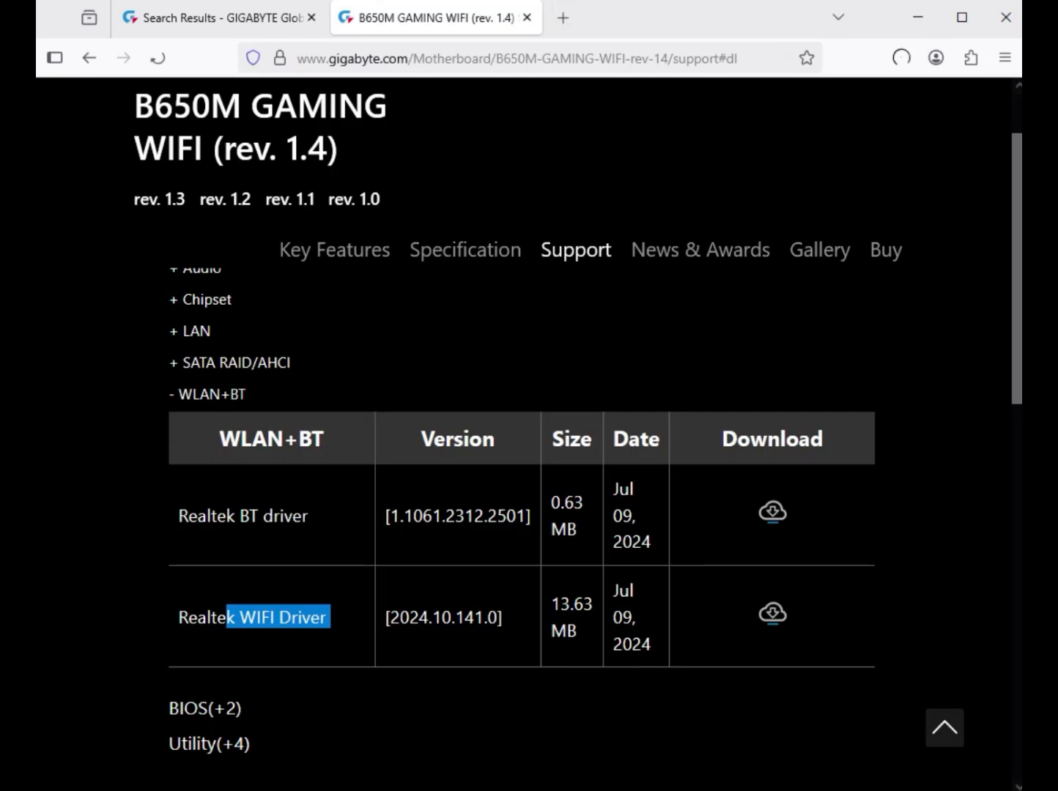
{"action": "left_click", "coordinate": [772, 613]}
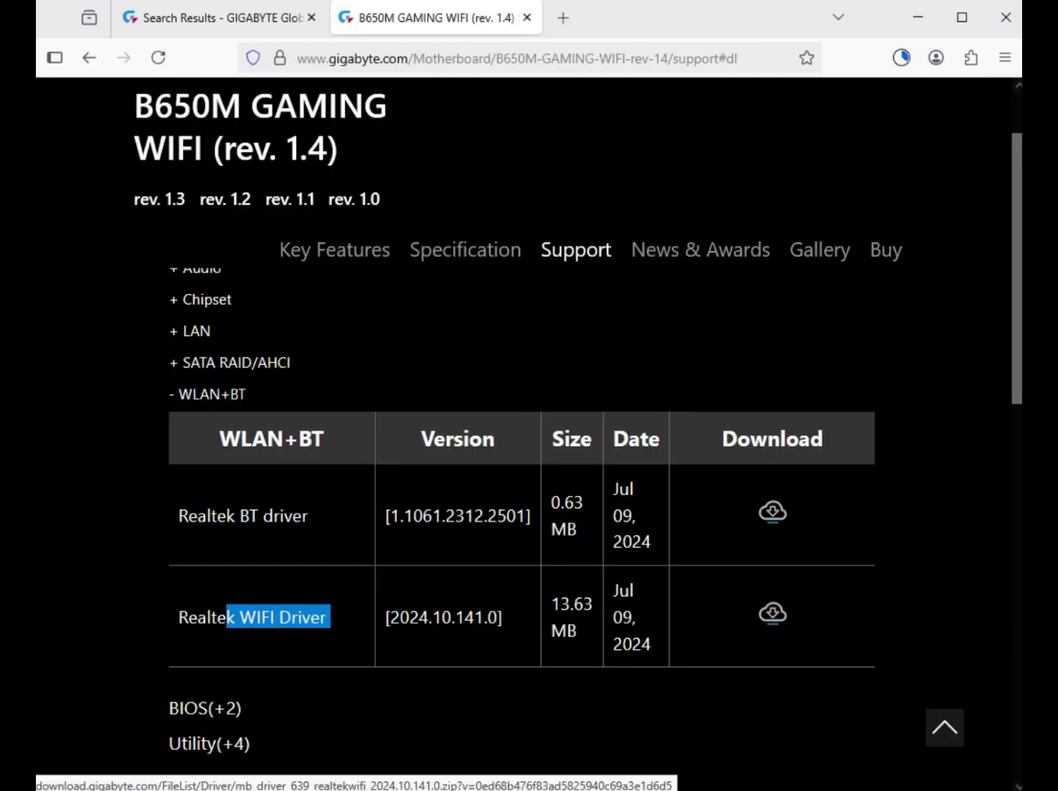
{"action": "left_click", "coordinate": [772, 613]}
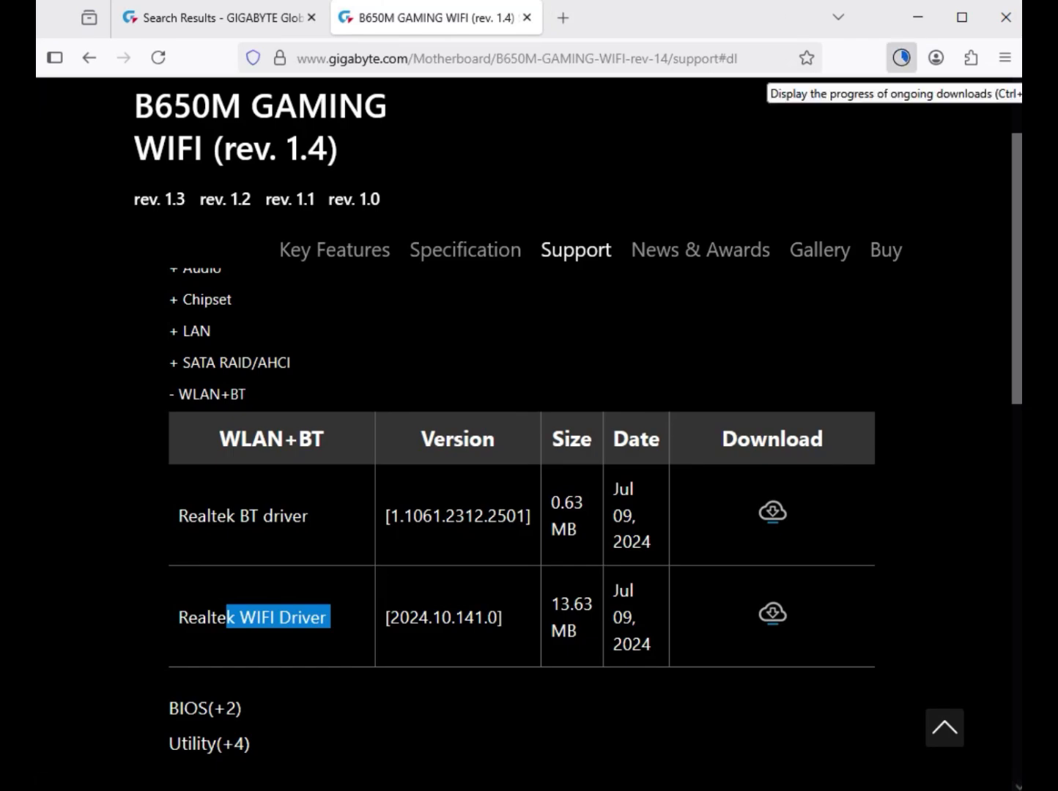
- Check the ongoing downloads and review the driver files in File Explorer's Downloads folder
{"action": "left_click", "coordinate": [901, 57]}
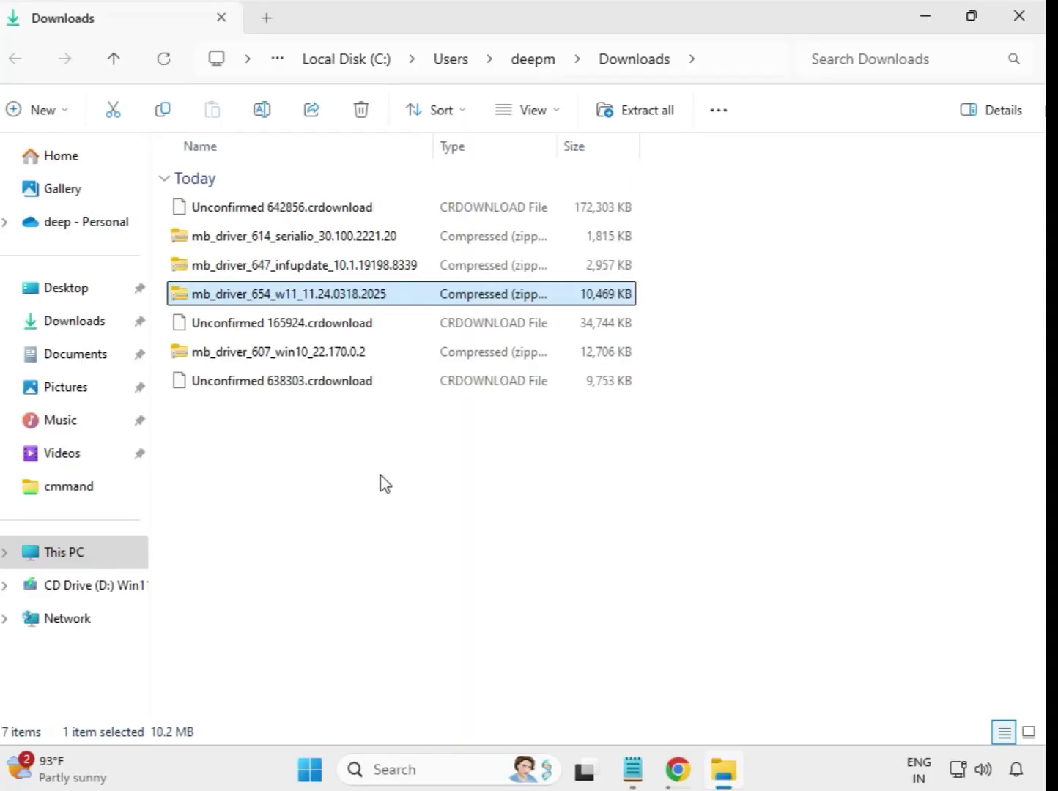
{"action": "left_click_drag", "start_coordinate": [388, 467], "coordinate": [359, 208]}
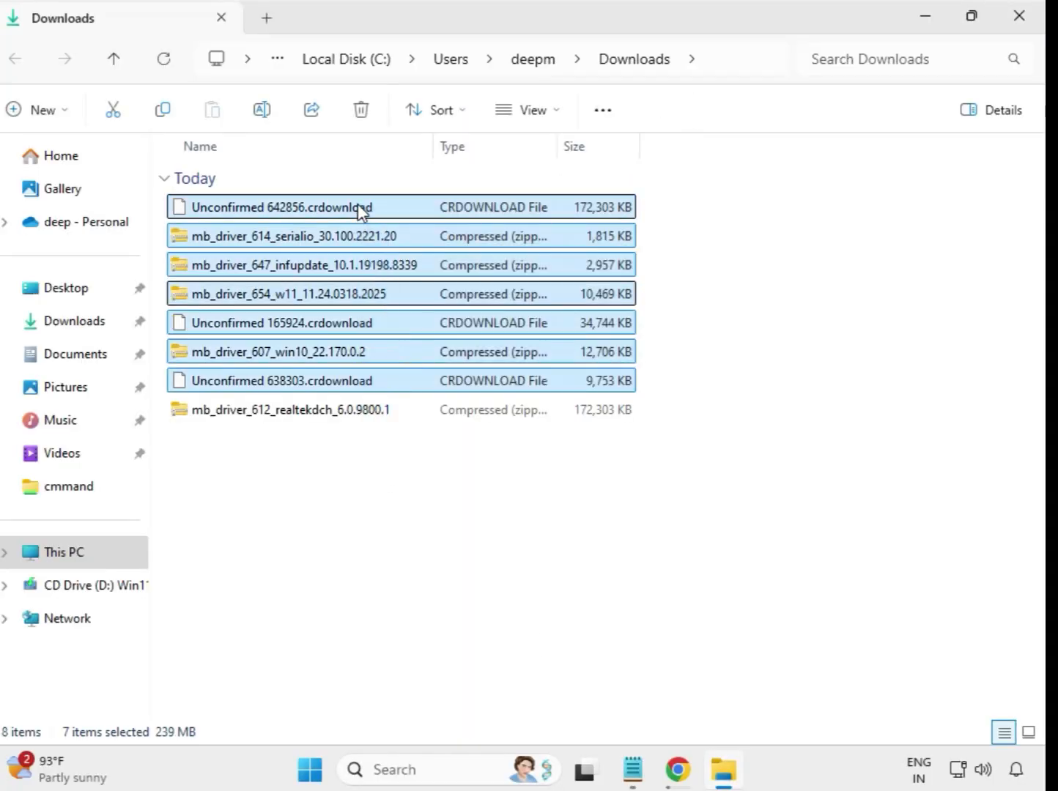
{"action": "left_click", "coordinate": [569, 491]}
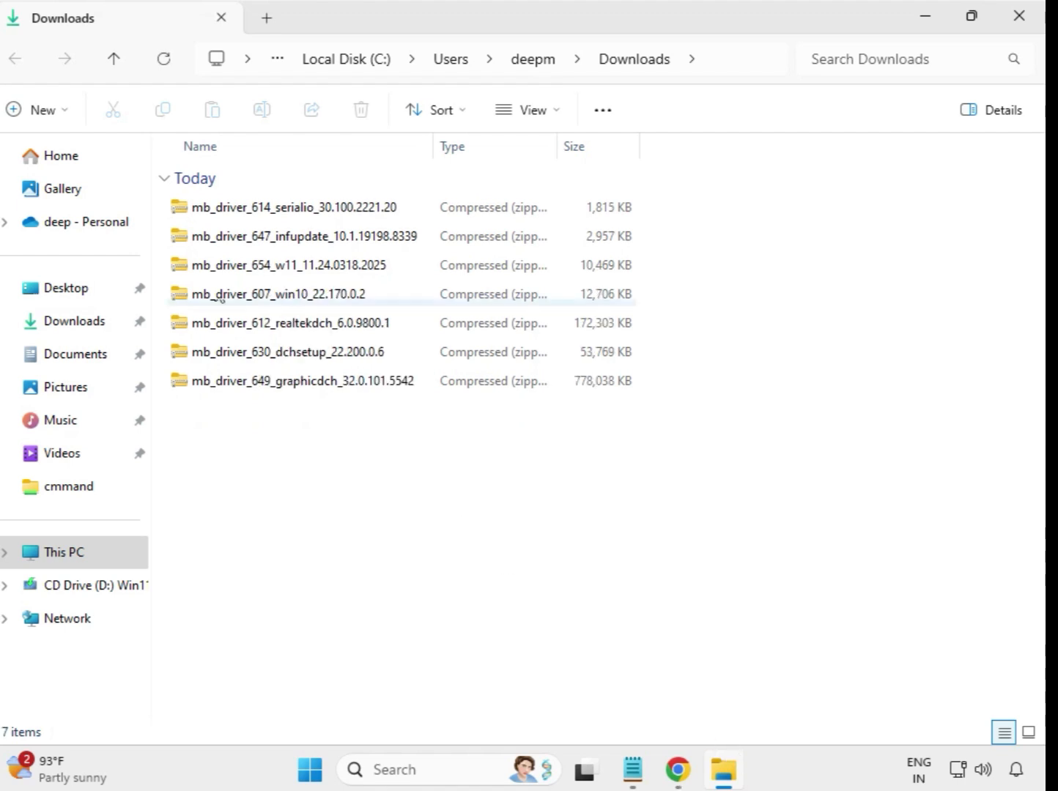
- Extract the mb_driver_614_serialio_30.100.2221.20 archive to its own folder in Downloads, close the extracted window and select the new folder
{"action": "left_click", "coordinate": [270, 214]}
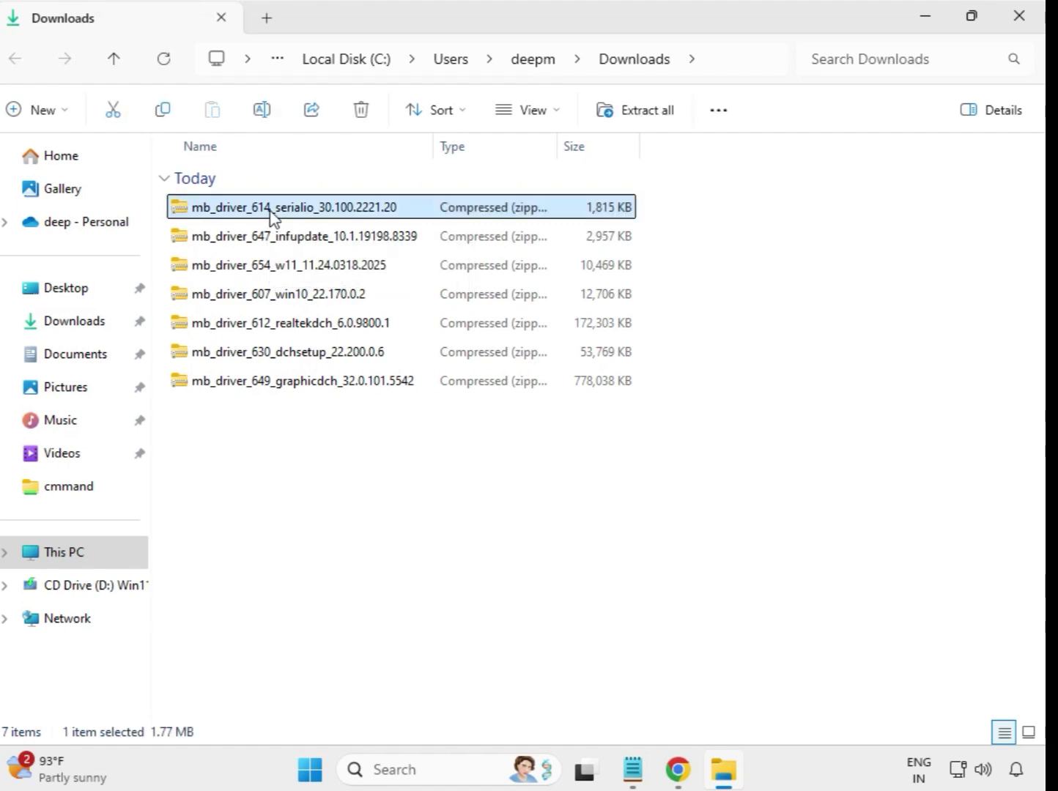
{"action": "right_click", "coordinate": [271, 216]}
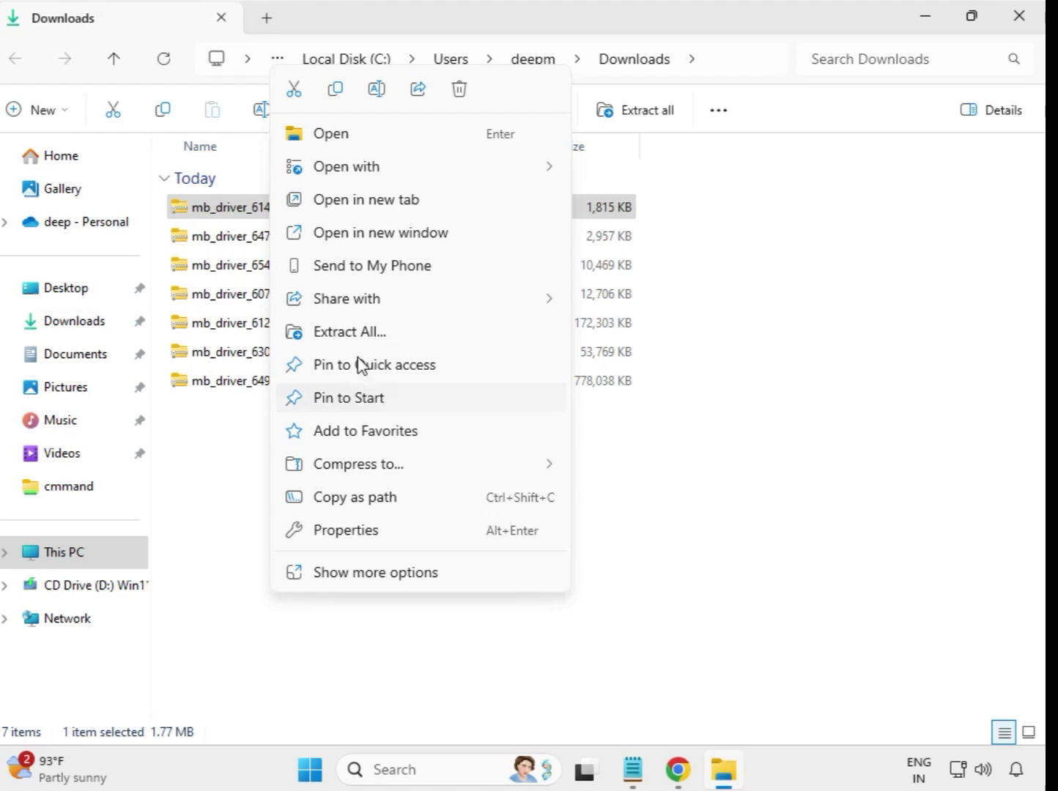
{"action": "left_click", "coordinate": [356, 339]}
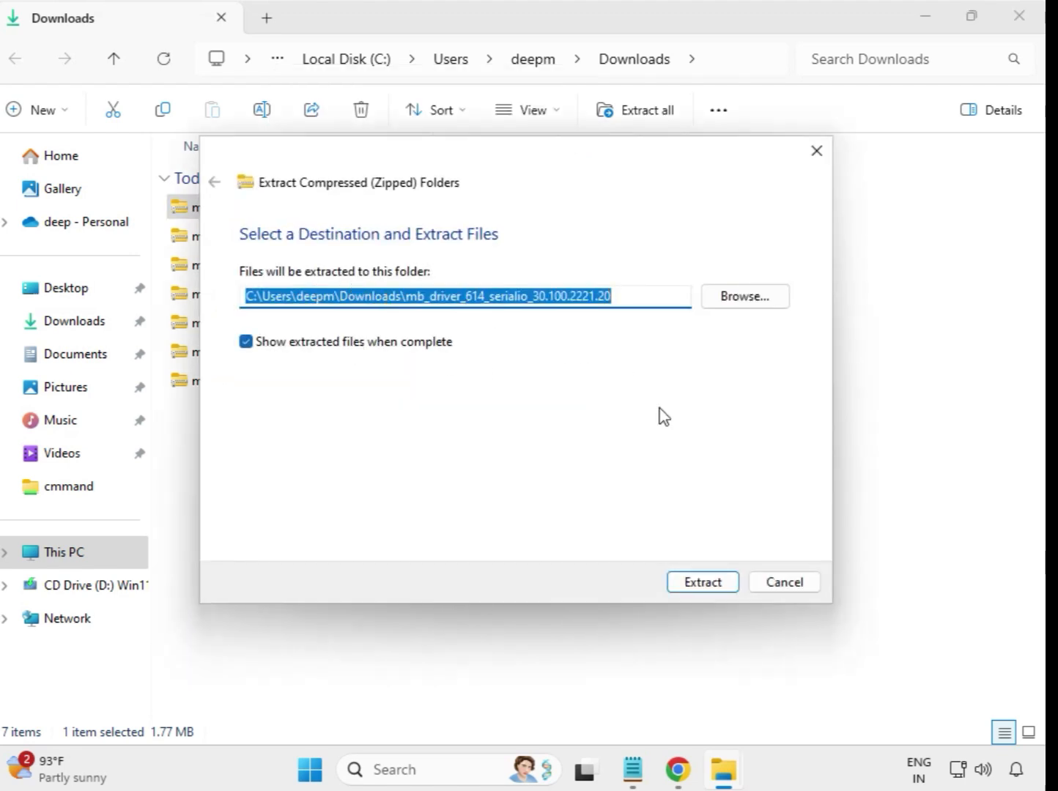
{"action": "left_click", "coordinate": [712, 583]}
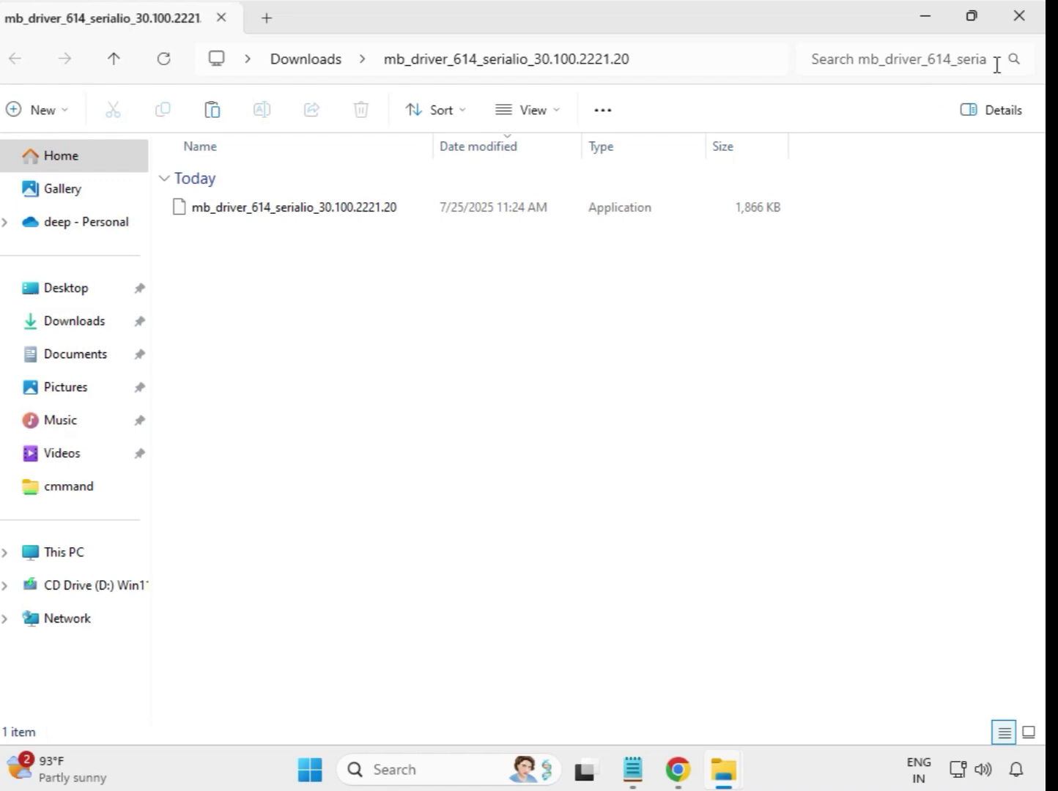
{"action": "left_click", "coordinate": [1023, 22]}
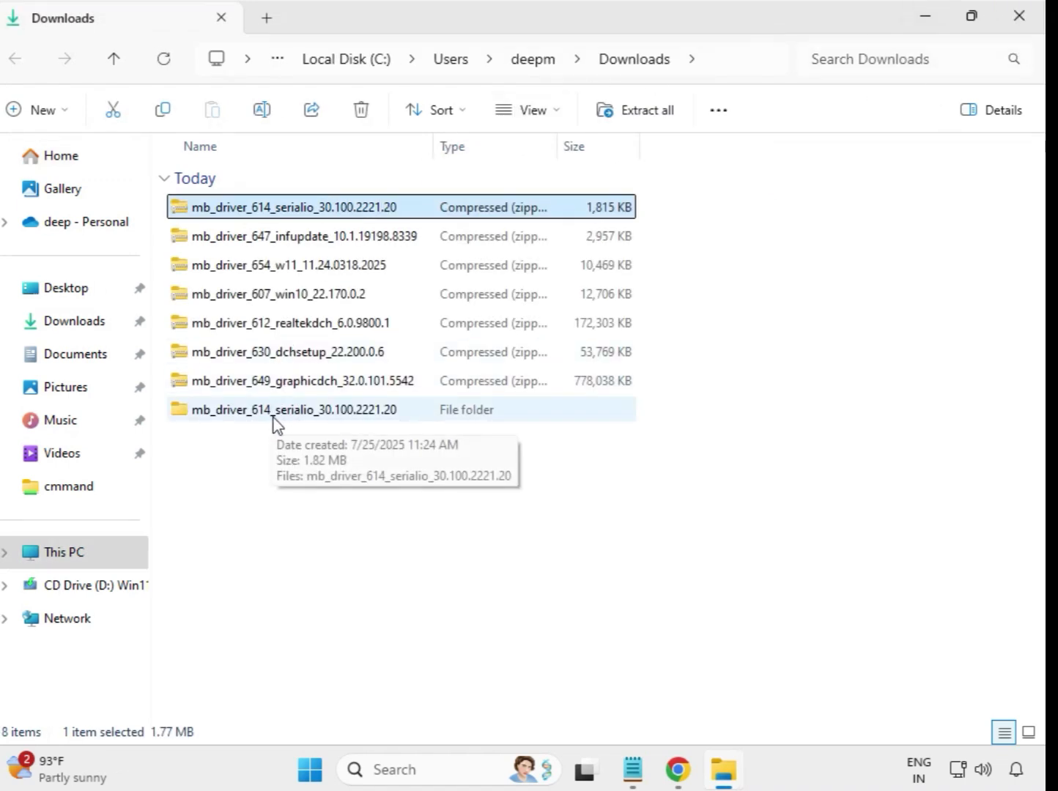
{"action": "left_click", "coordinate": [219, 416]}
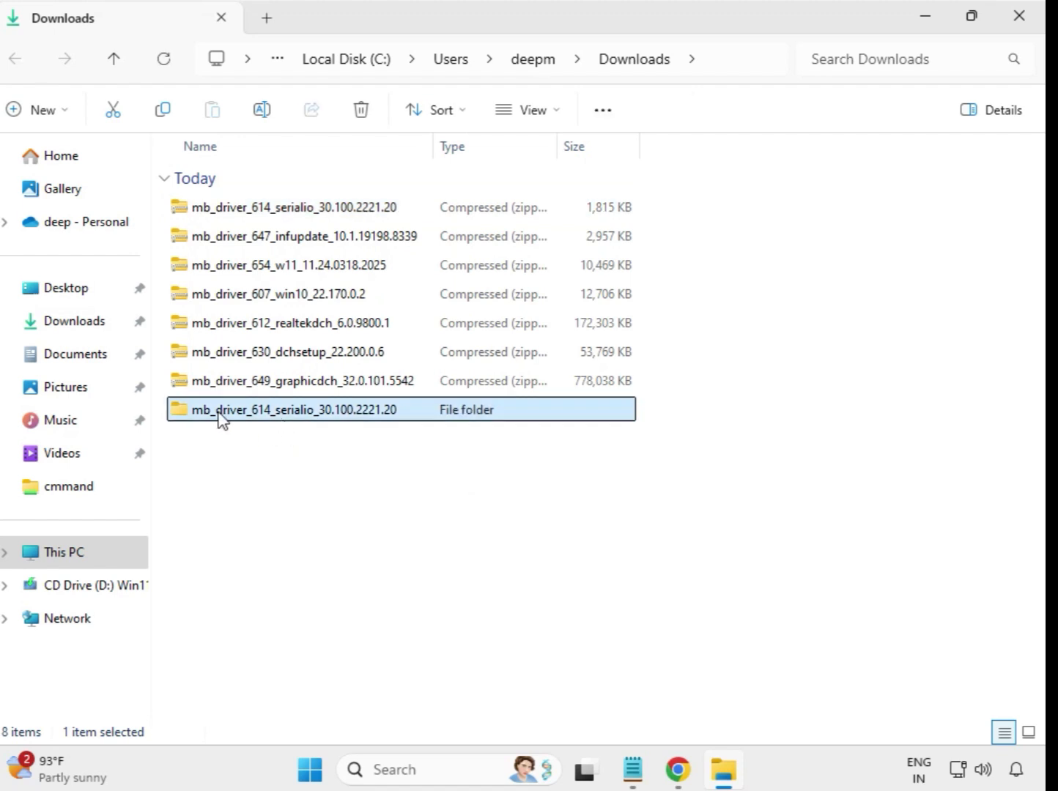
- Extract the mb_driver_647_infupdate_10.1.19198.8339 archive to its own folder in Downloads and close the extracted window
{"action": "left_click", "coordinate": [277, 242]}
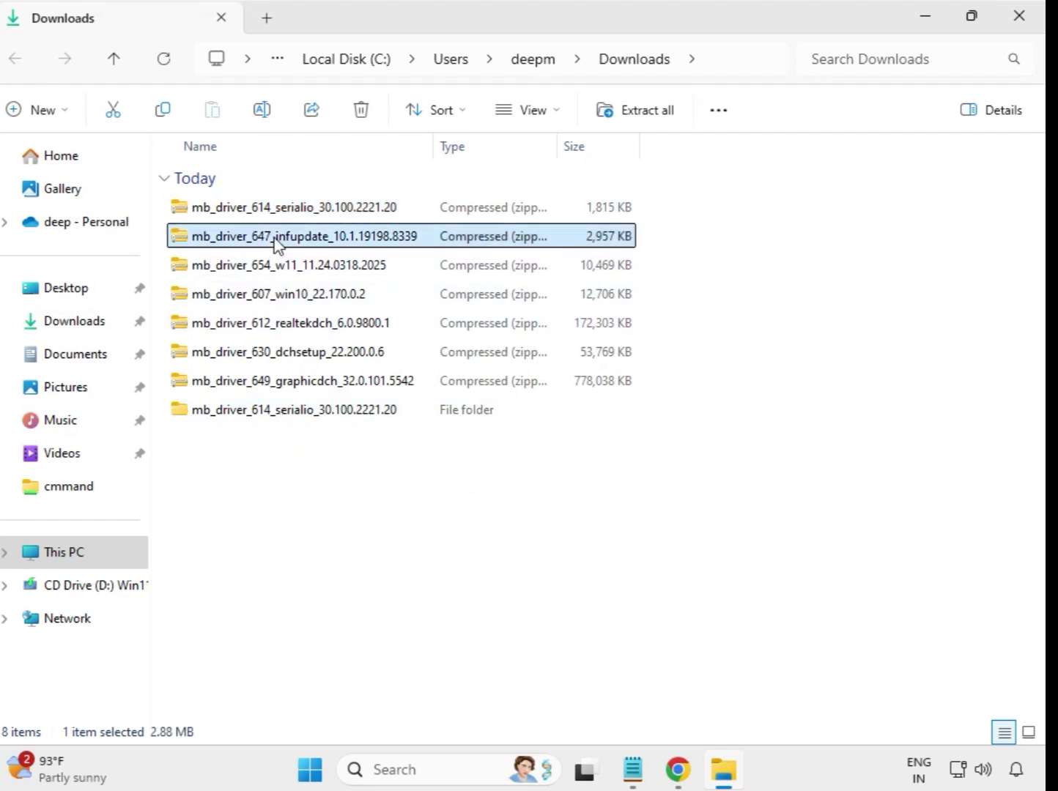
{"action": "right_click", "coordinate": [276, 241]}
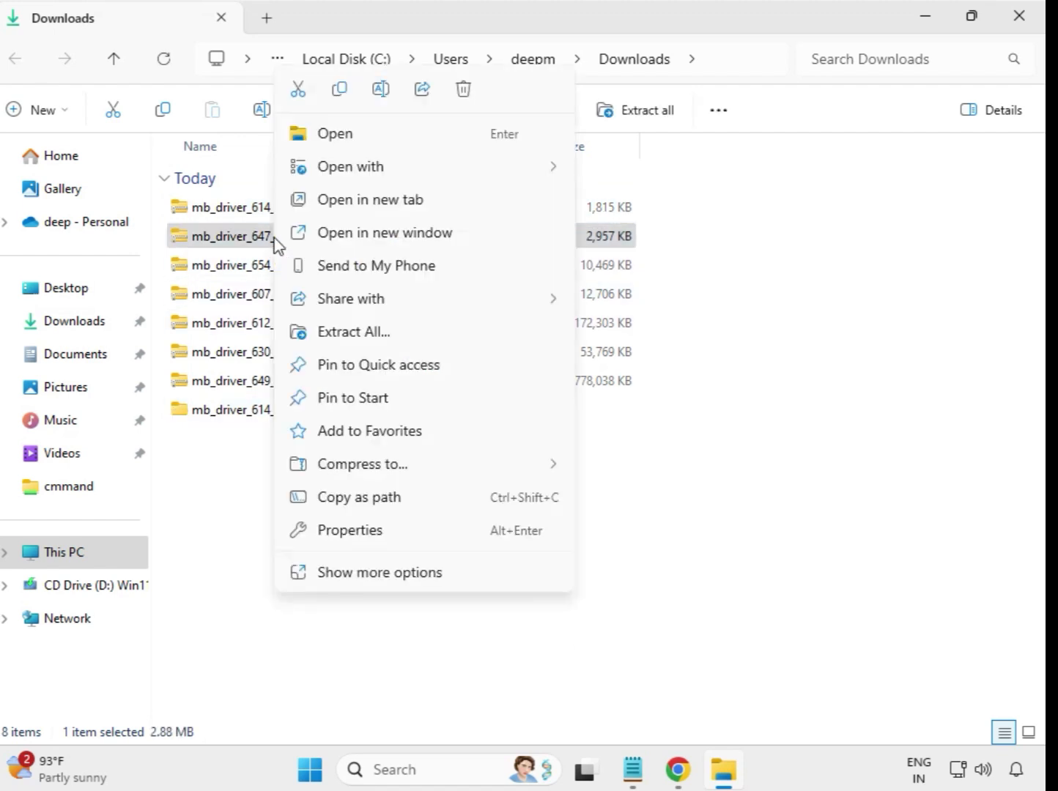
{"action": "left_click", "coordinate": [353, 338]}
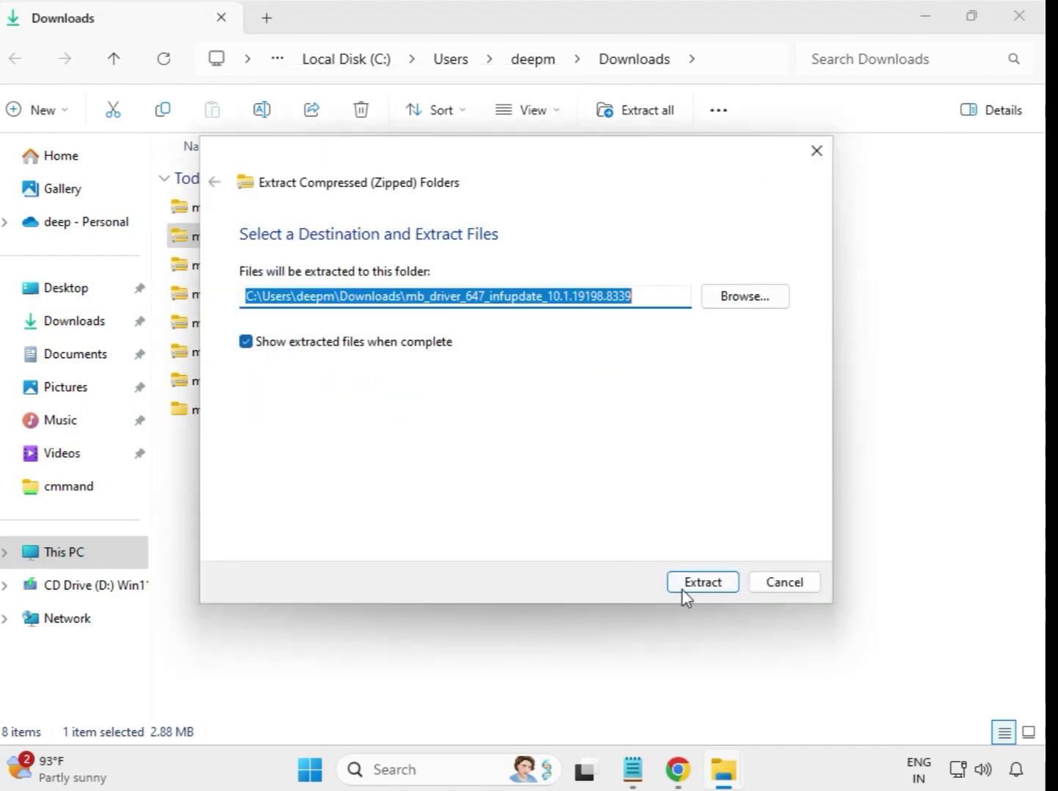
{"action": "left_click", "coordinate": [683, 590]}
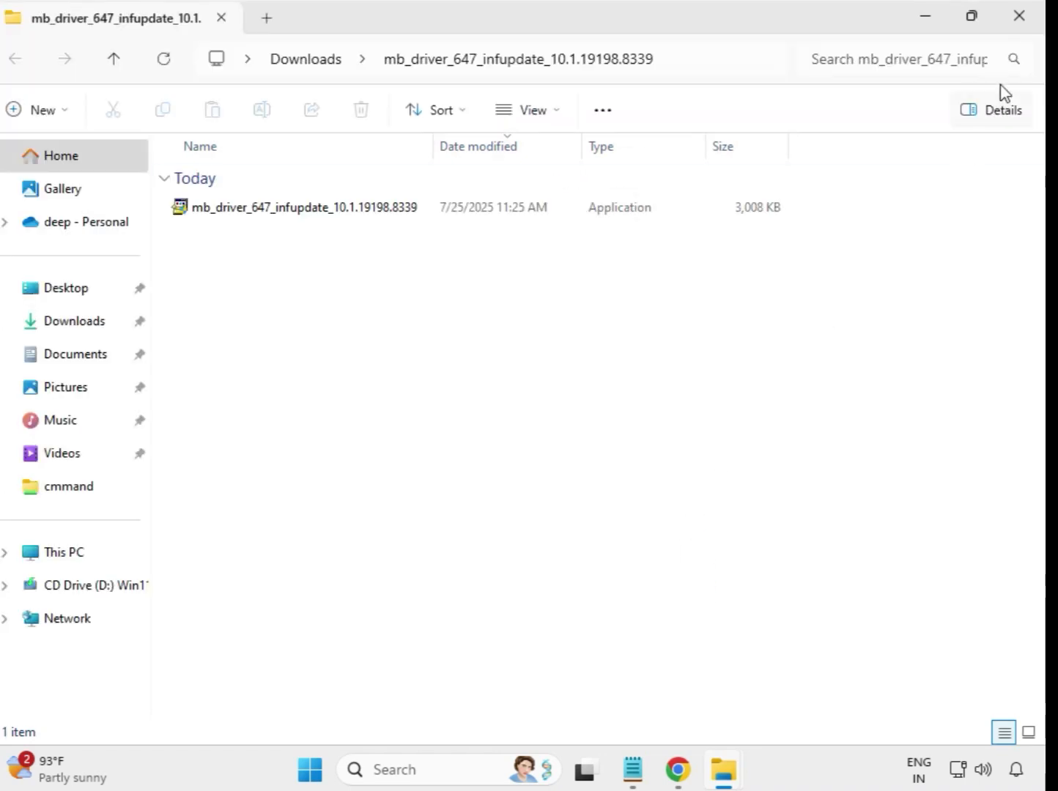
{"action": "left_click", "coordinate": [1019, 18]}
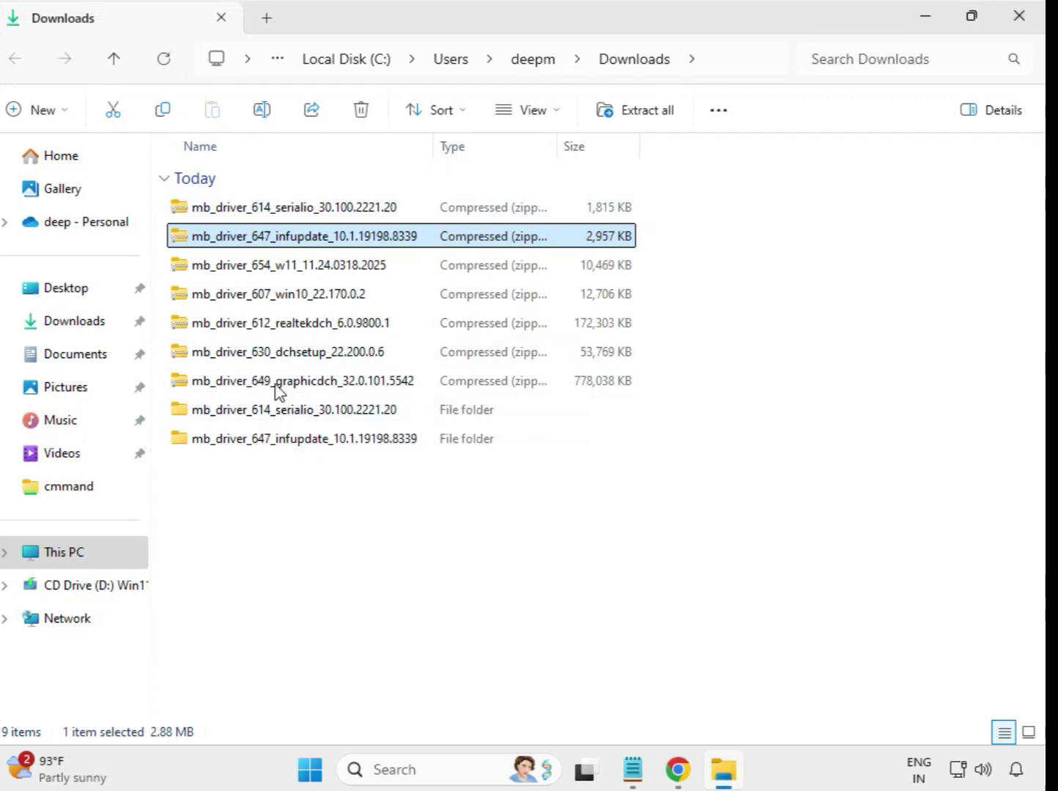
- Extract the mb_driver_654_w11_11.24.0318.2025 archive to its own folder in Downloads and close the extracted window
{"action": "left_click", "coordinate": [272, 271]}
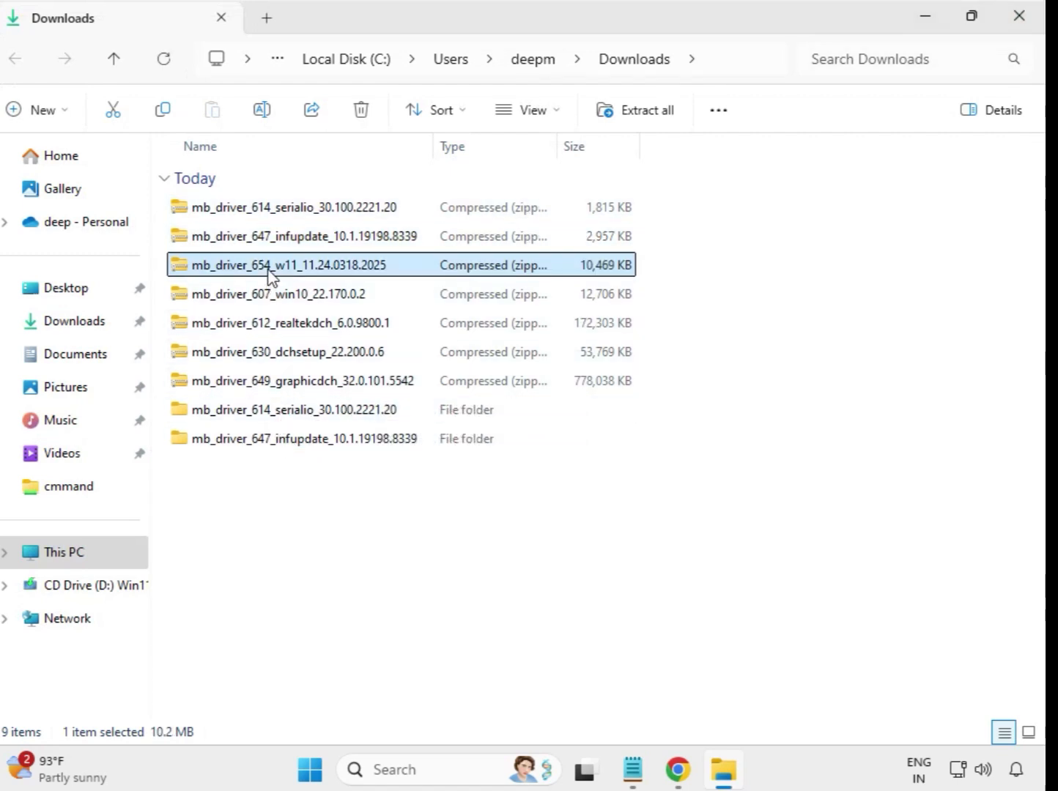
{"action": "right_click", "coordinate": [272, 275]}
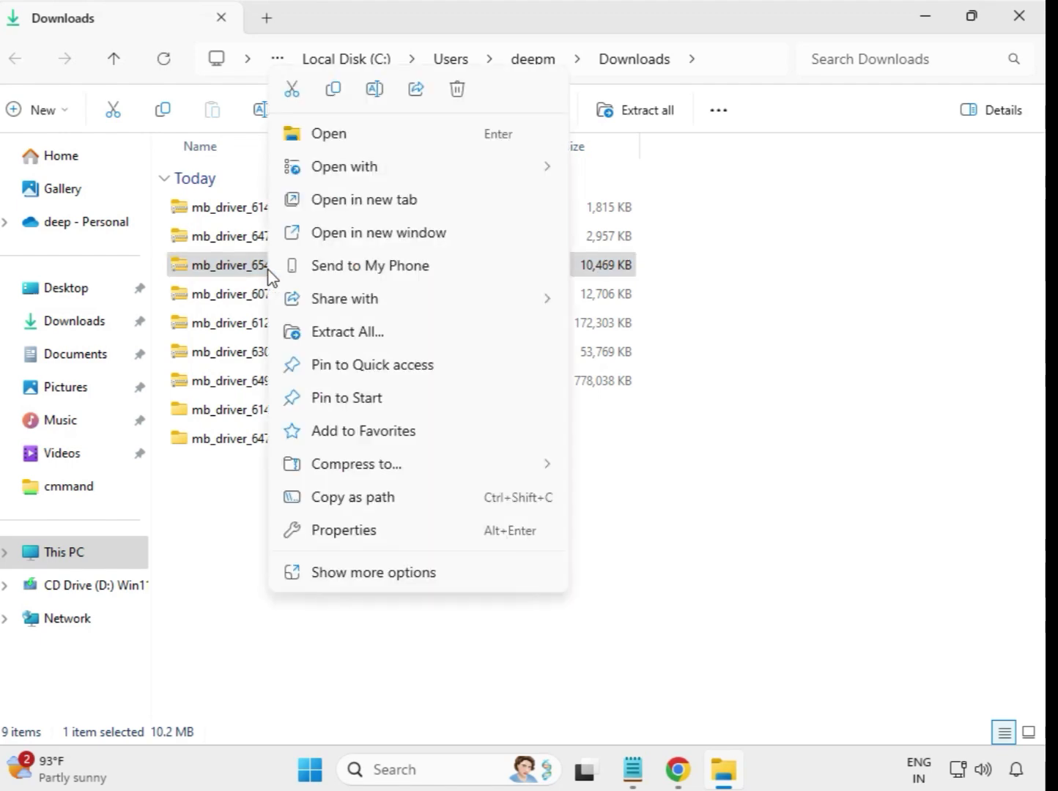
{"action": "left_click", "coordinate": [362, 334]}
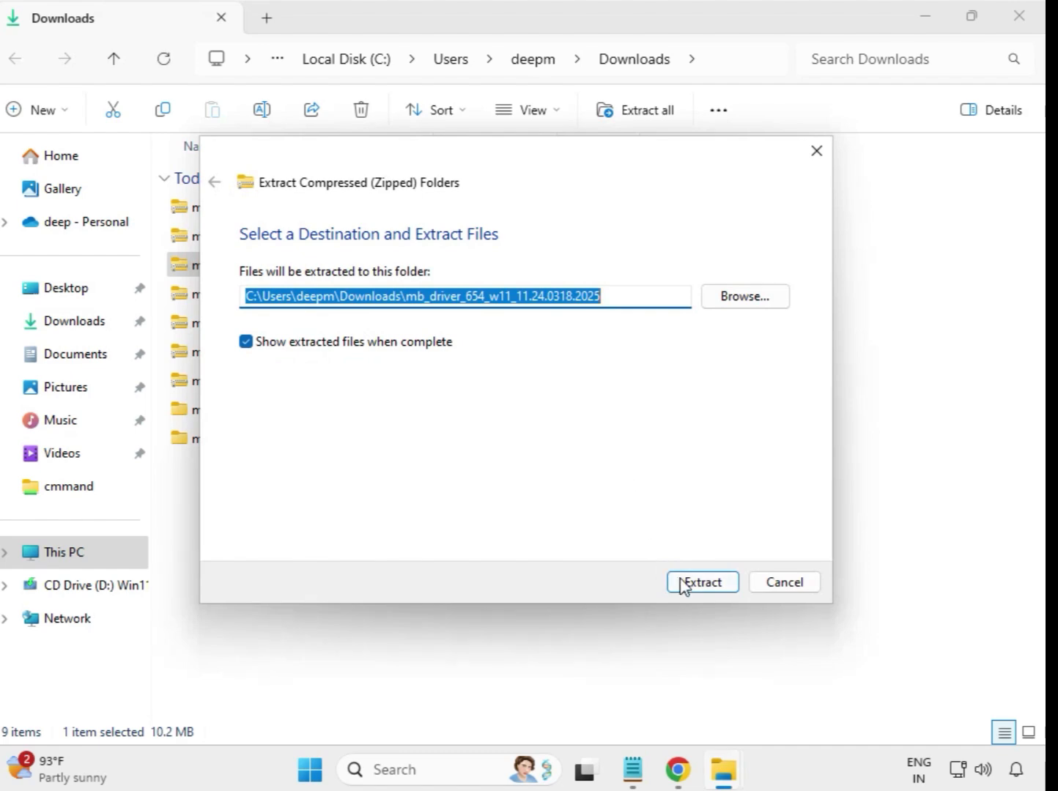
{"action": "left_click", "coordinate": [684, 583]}
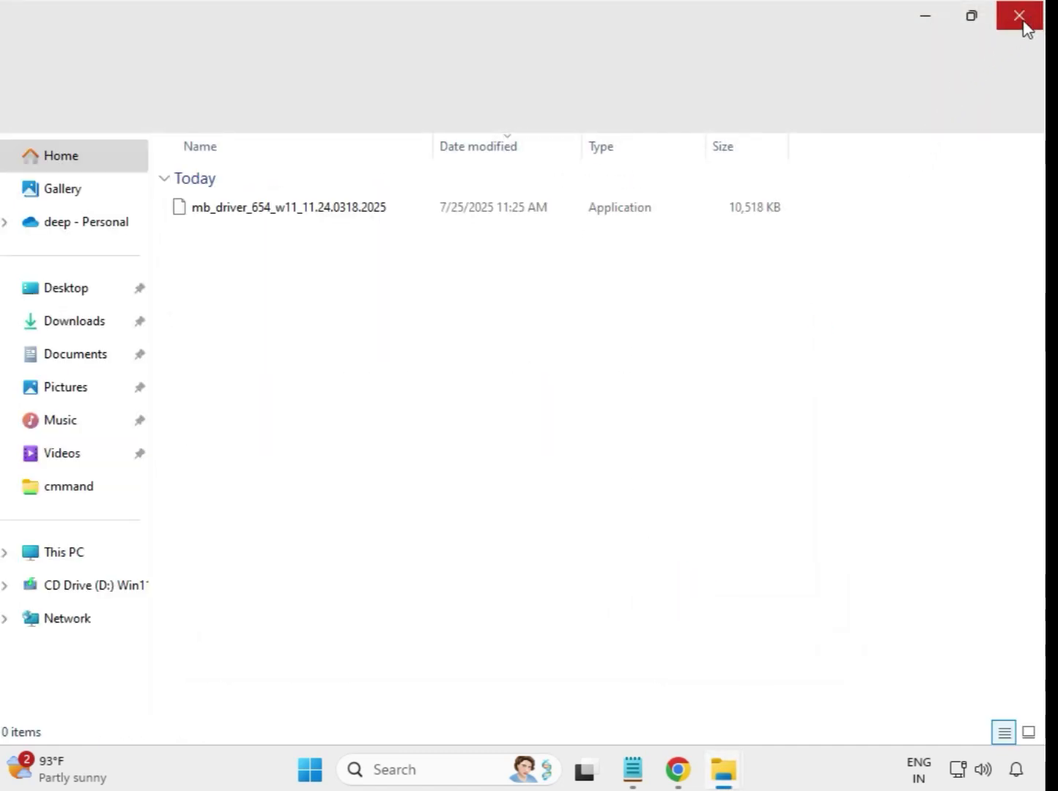
{"action": "left_click", "coordinate": [1023, 24]}
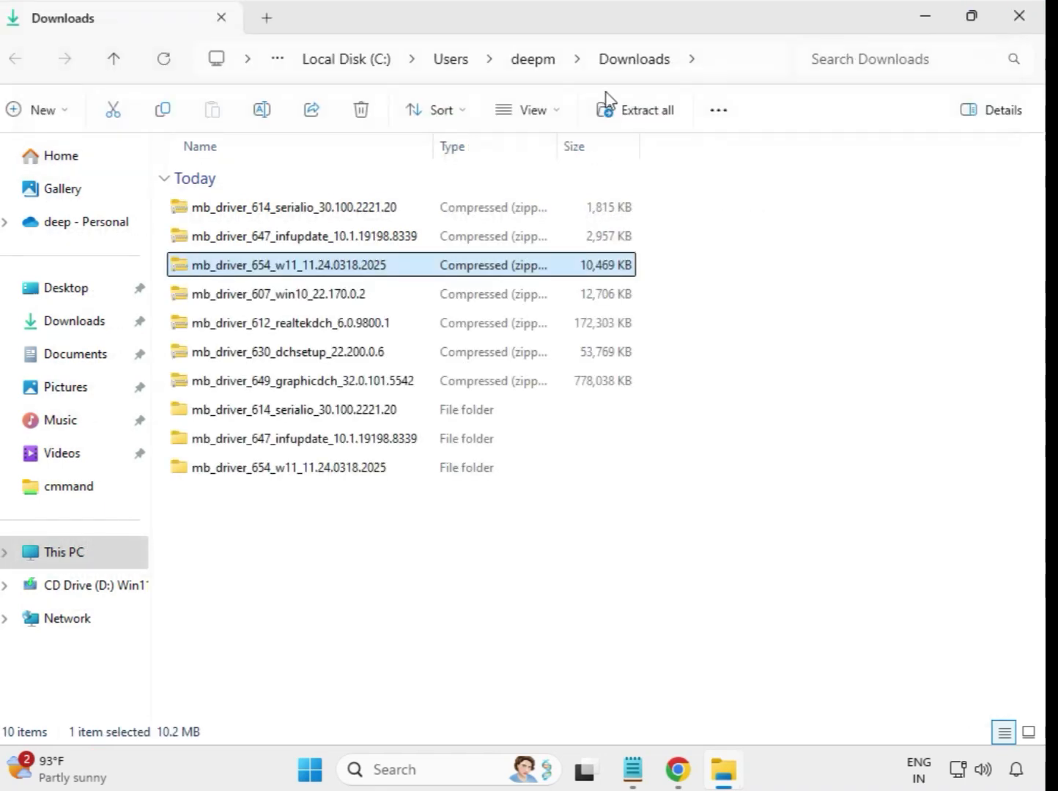
- Extract the mb_driver_607_win10_22.170.0.2 archive to its own folder in Downloads and close the extracted window
{"action": "left_click", "coordinate": [241, 297]}
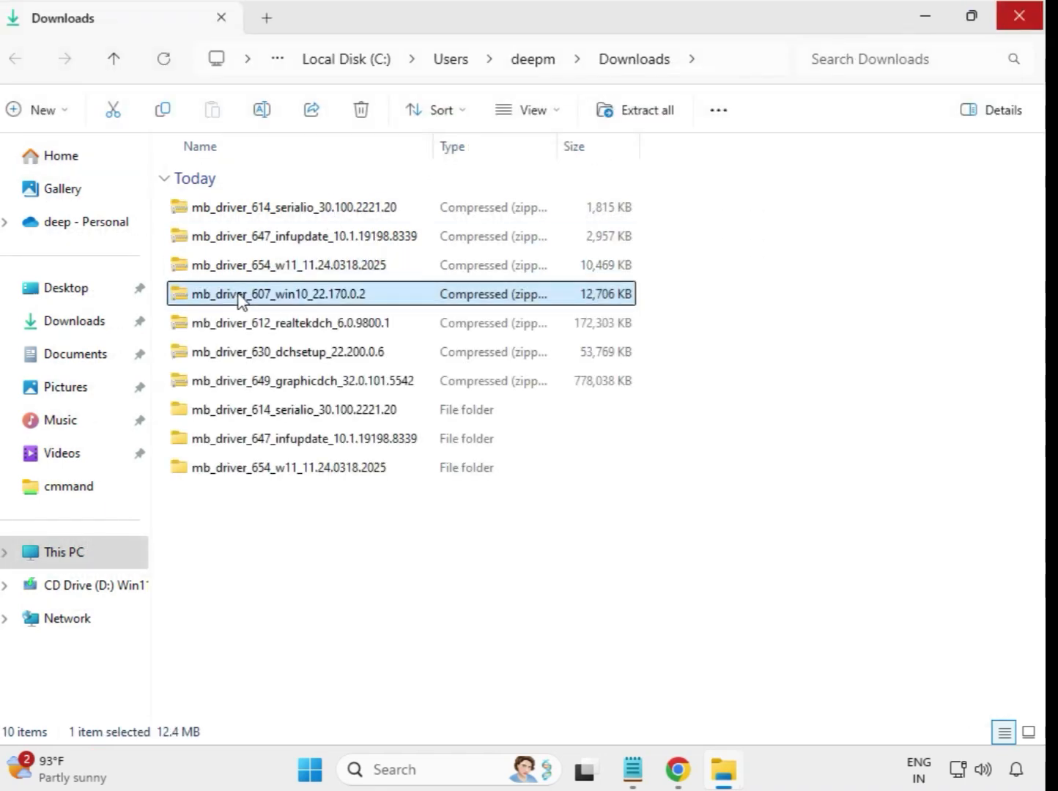
{"action": "right_click", "coordinate": [242, 300]}
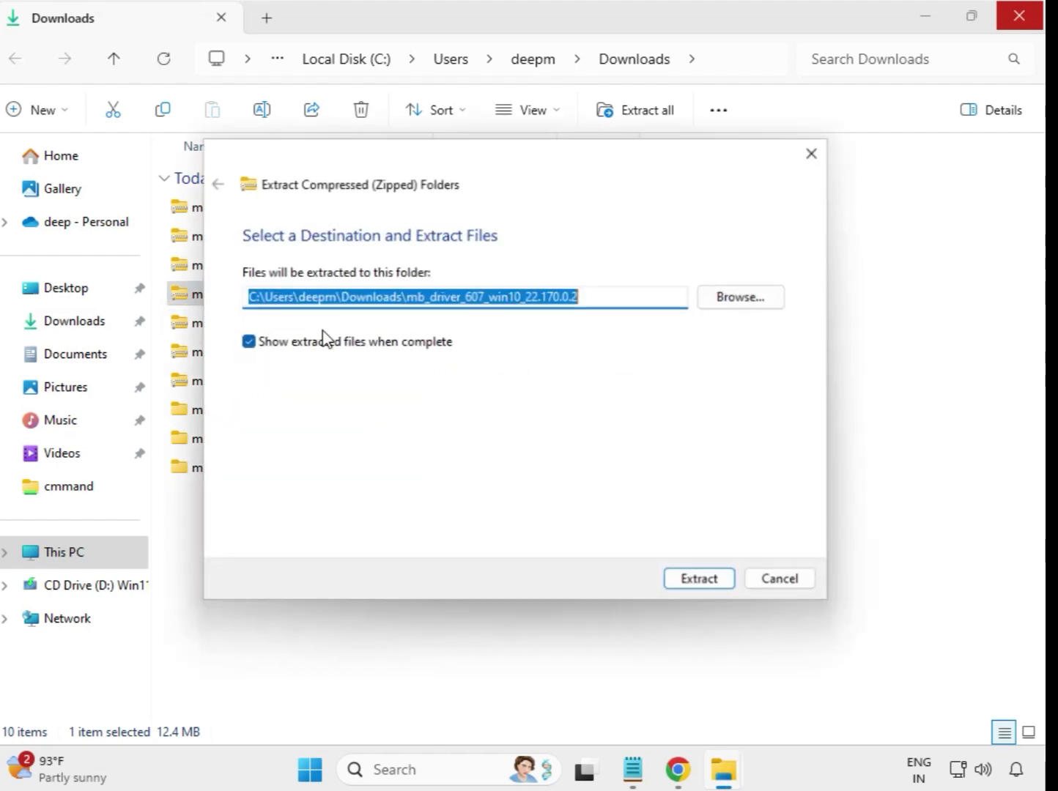
{"action": "left_click", "coordinate": [703, 582]}
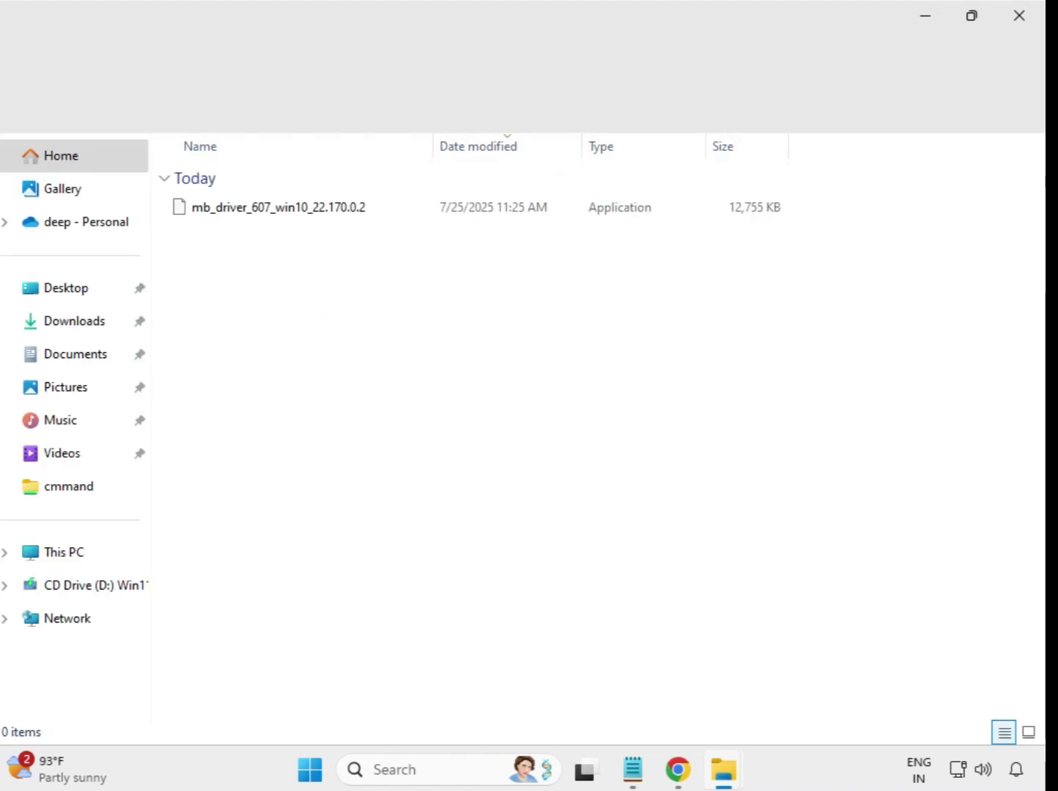
{"action": "left_click", "coordinate": [1019, 14]}
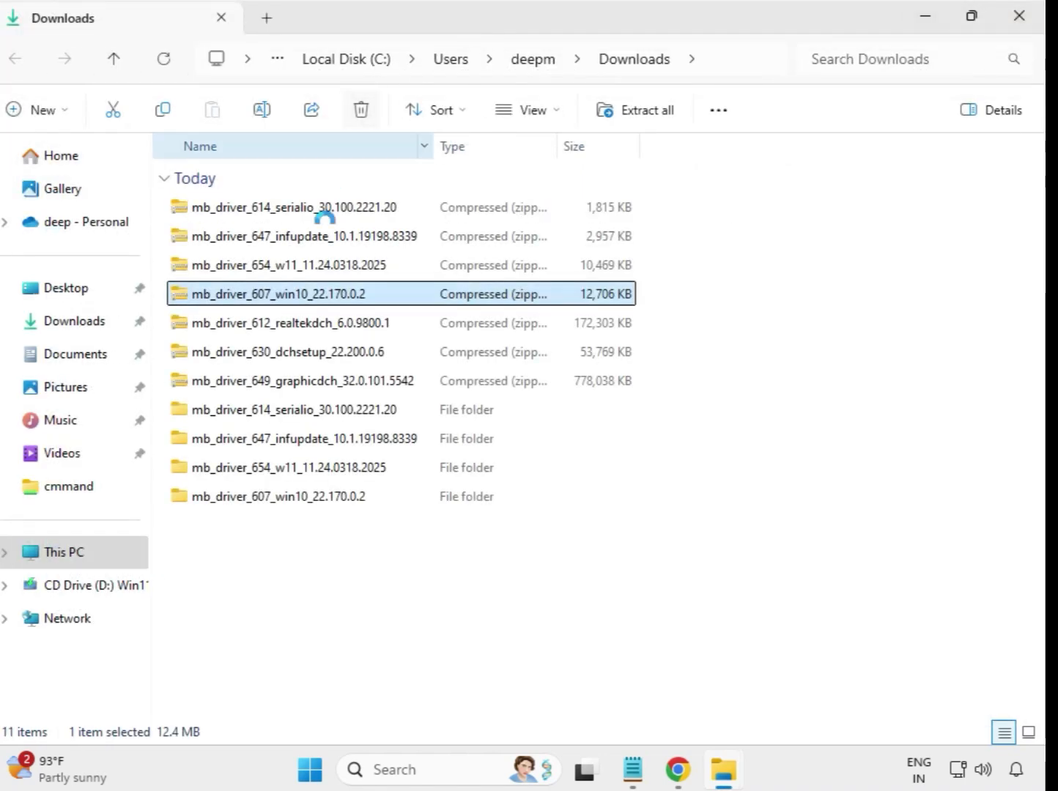
- Extract the mb_driver_612_realtekdch_6.0.9800.1 archive to its own folder in Downloads and close the extracted window
{"action": "left_click", "coordinate": [299, 330]}
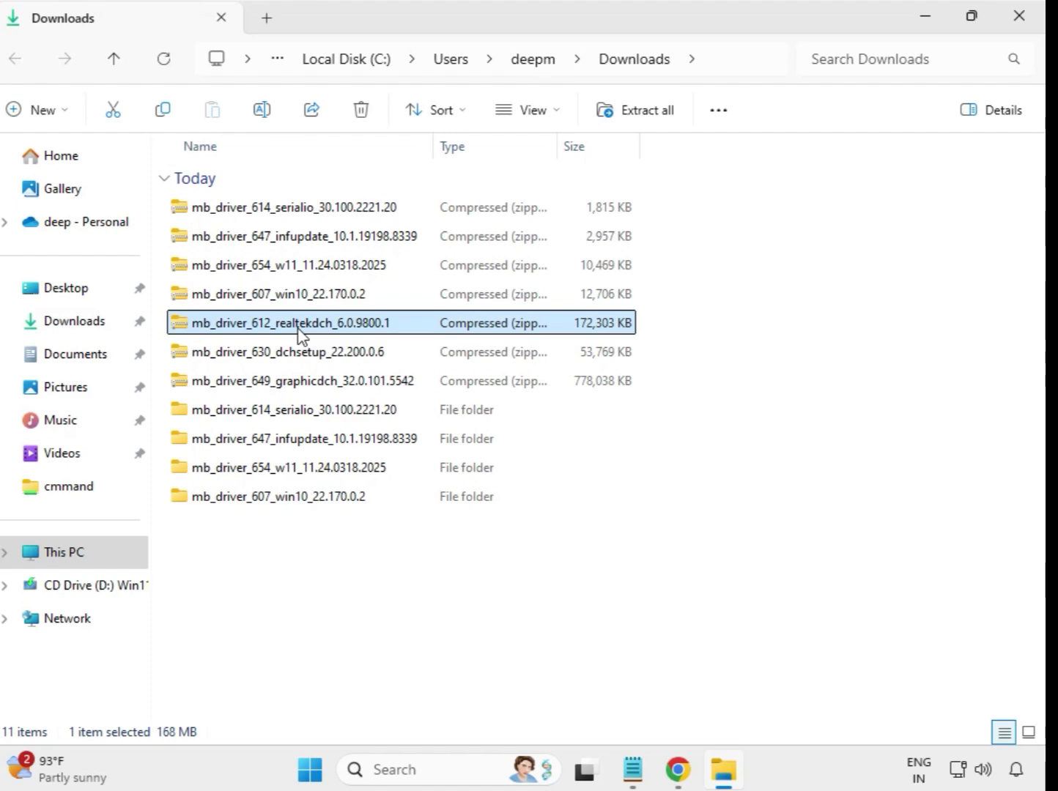
{"action": "right_click", "coordinate": [302, 335]}
{"action": "left_click", "coordinate": [408, 333]}
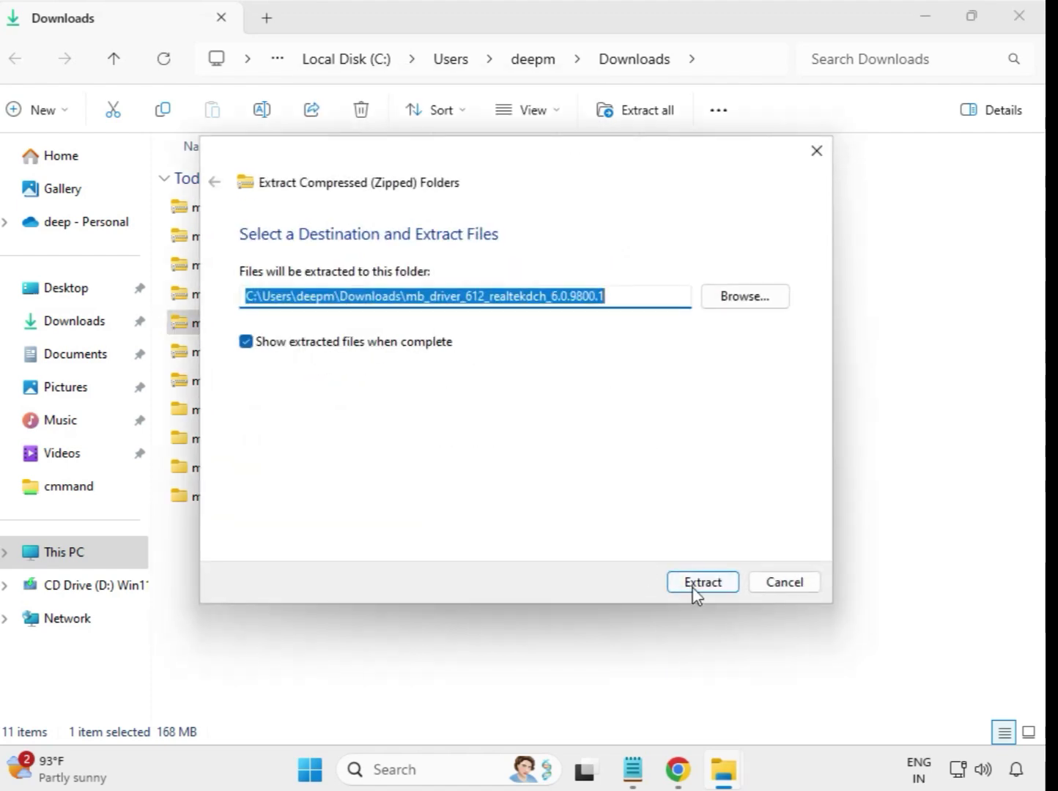
{"action": "left_click", "coordinate": [696, 586]}
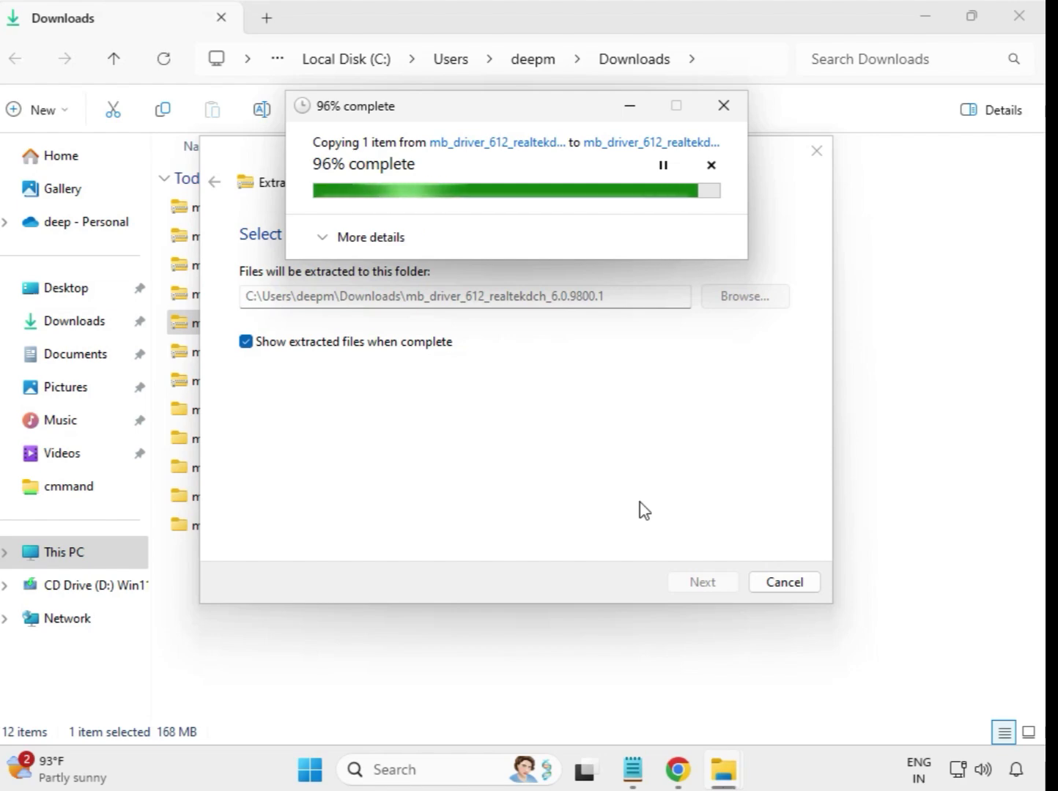
{"action": "left_click", "coordinate": [1021, 18]}
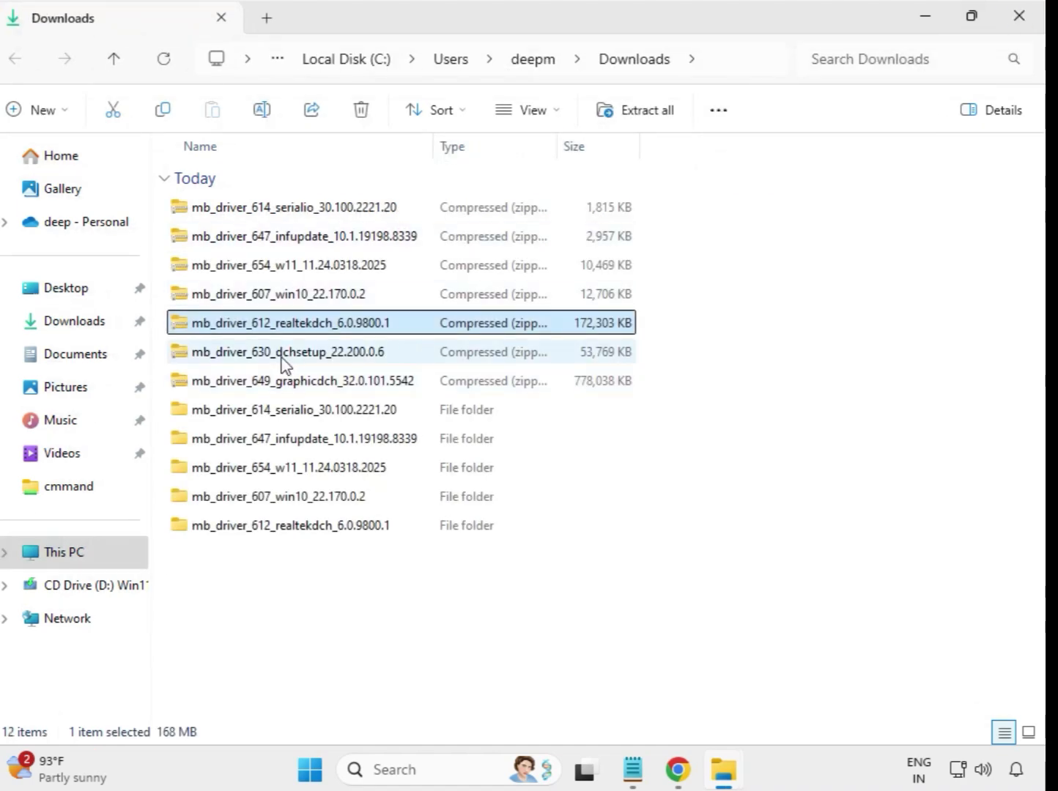
- Extract the mb_driver_630_dchsetup_22.200.0.6 archive to its own folder in Downloads and close the extracted window
{"action": "left_click", "coordinate": [292, 357]}
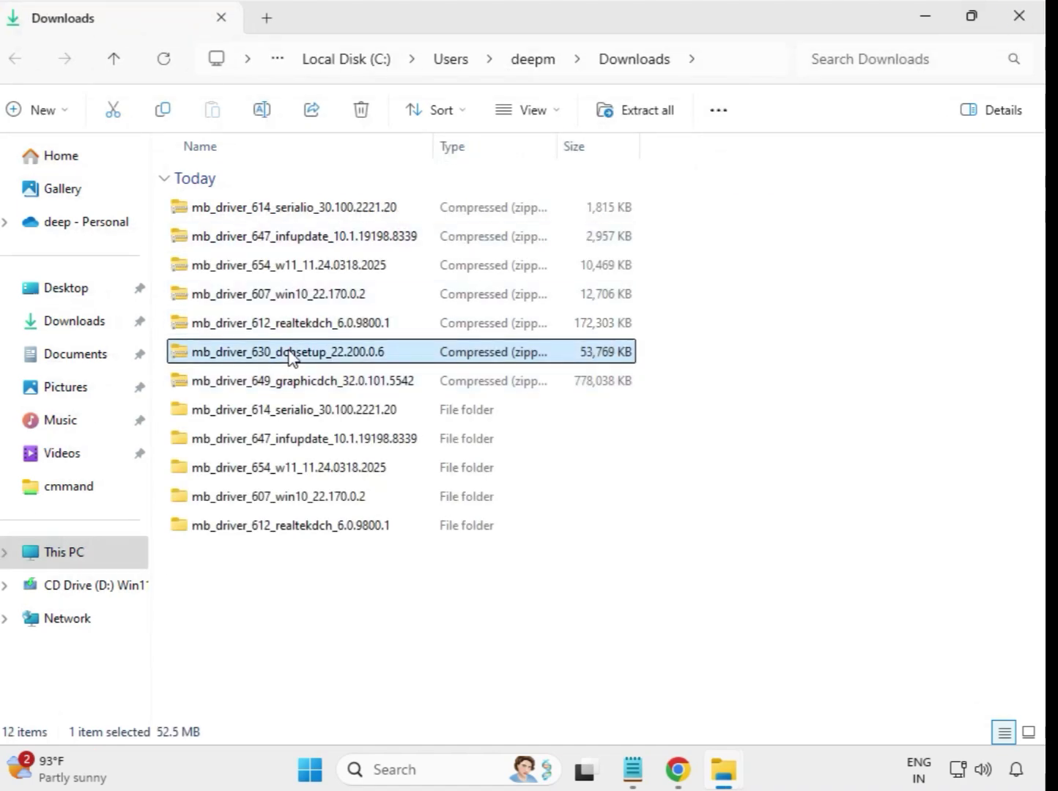
{"action": "right_click", "coordinate": [292, 357]}
{"action": "left_click", "coordinate": [363, 336]}
{"action": "left_click", "coordinate": [701, 581]}
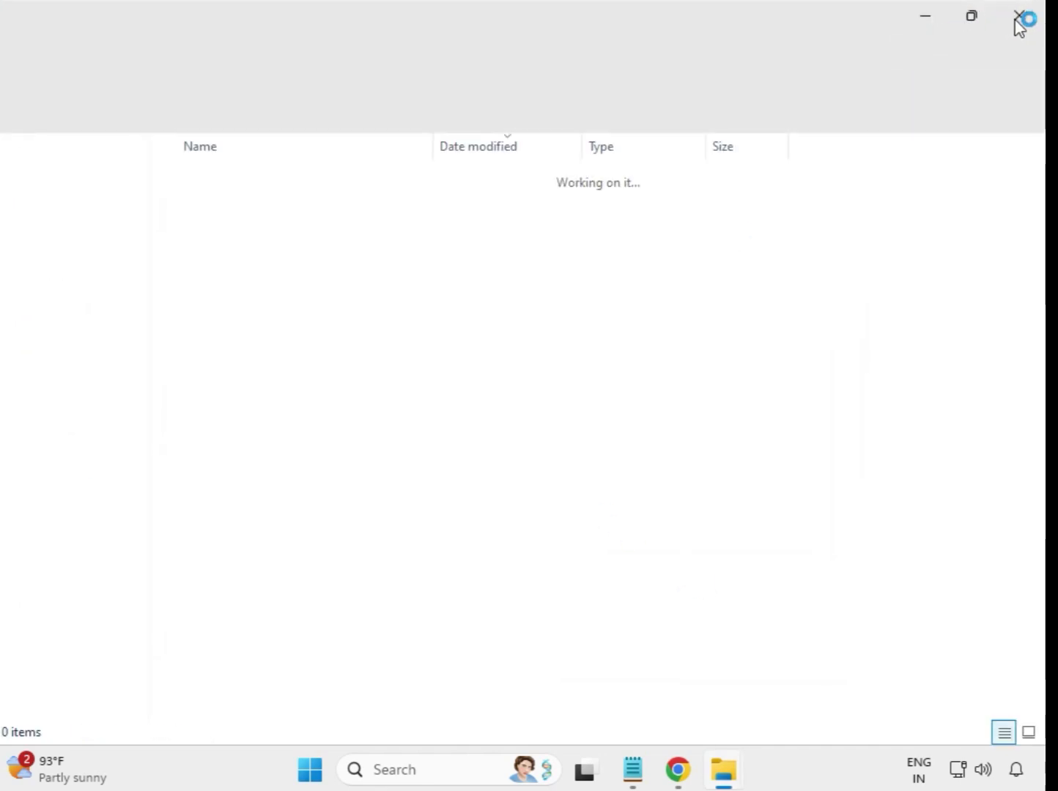
{"action": "left_click", "coordinate": [1019, 18]}
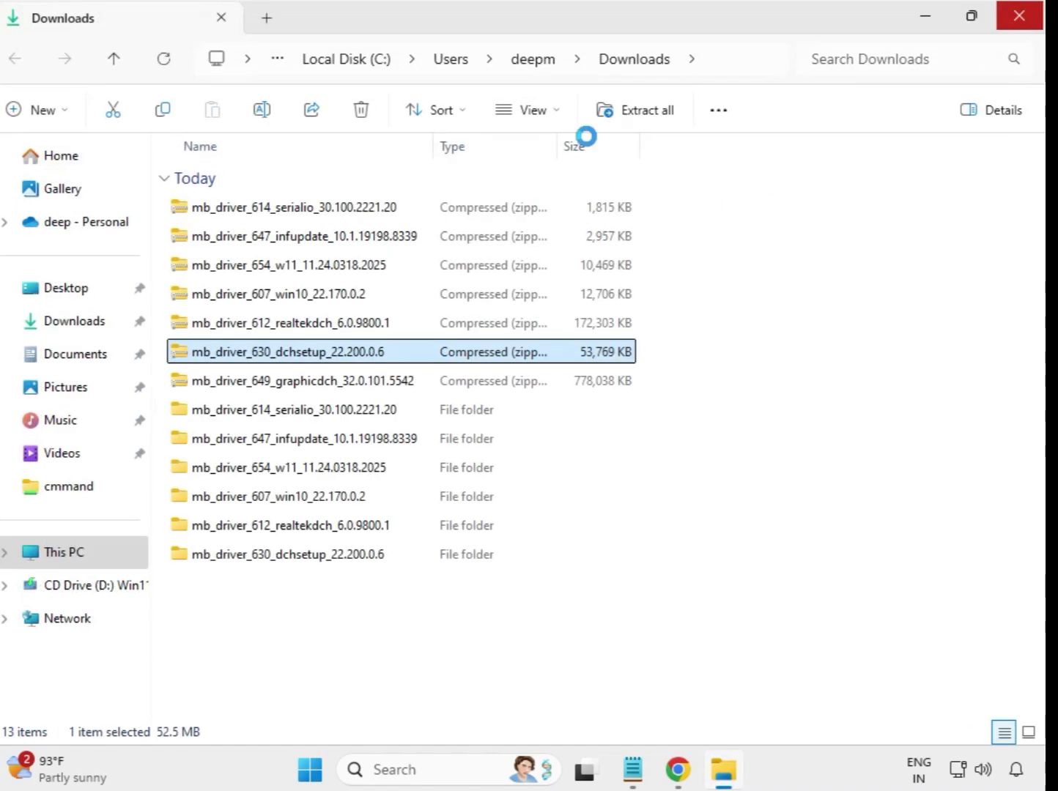
- Extract the mb_driver_649_graphicdch_32.0.101.5542 archive to its own folder in Downloads and close the extracted window
{"action": "left_click", "coordinate": [321, 388]}
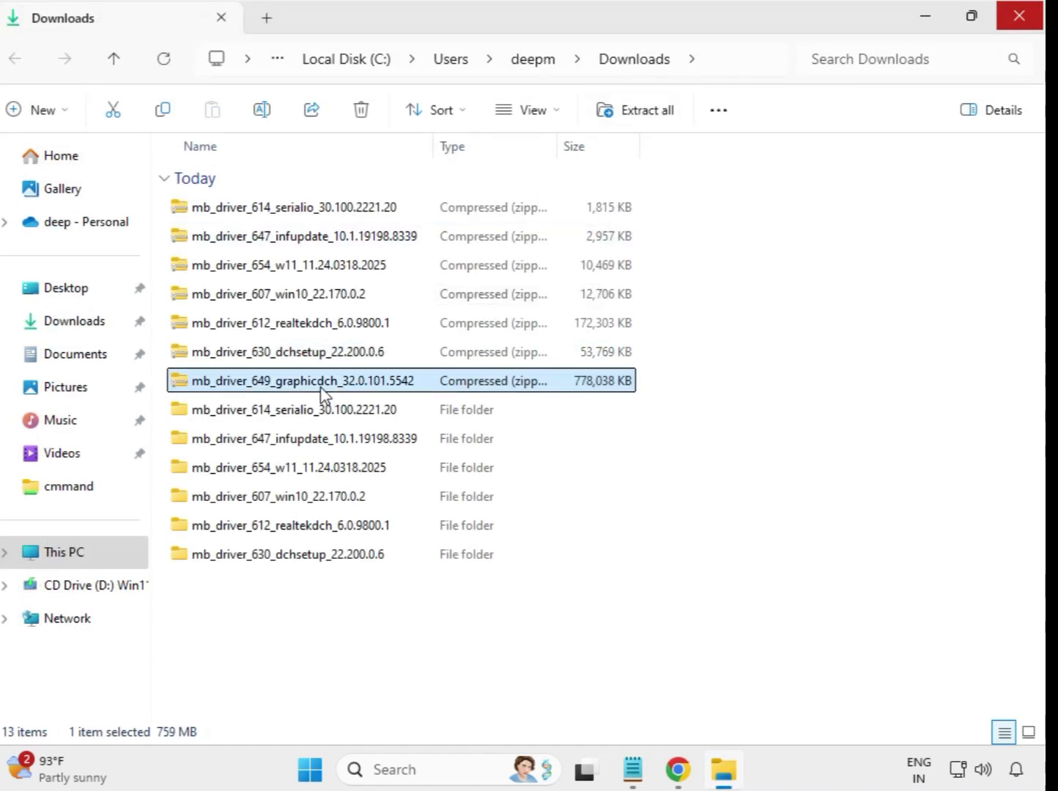
{"action": "right_click", "coordinate": [323, 392]}
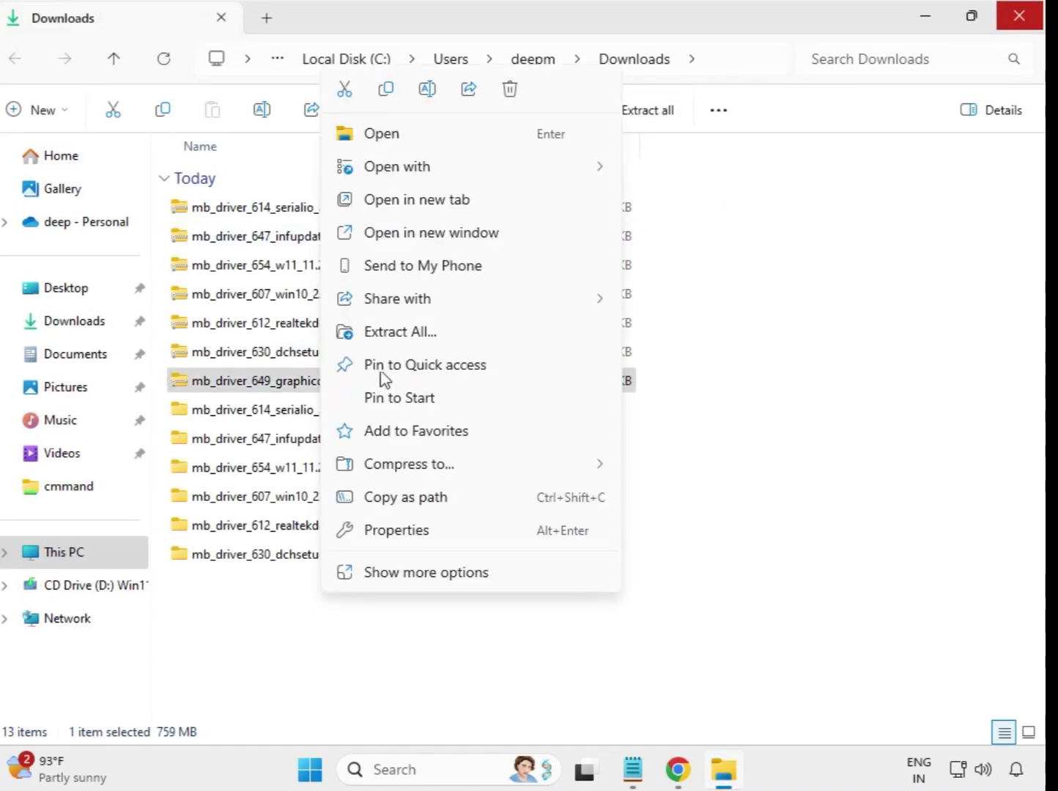
{"action": "left_click", "coordinate": [418, 340]}
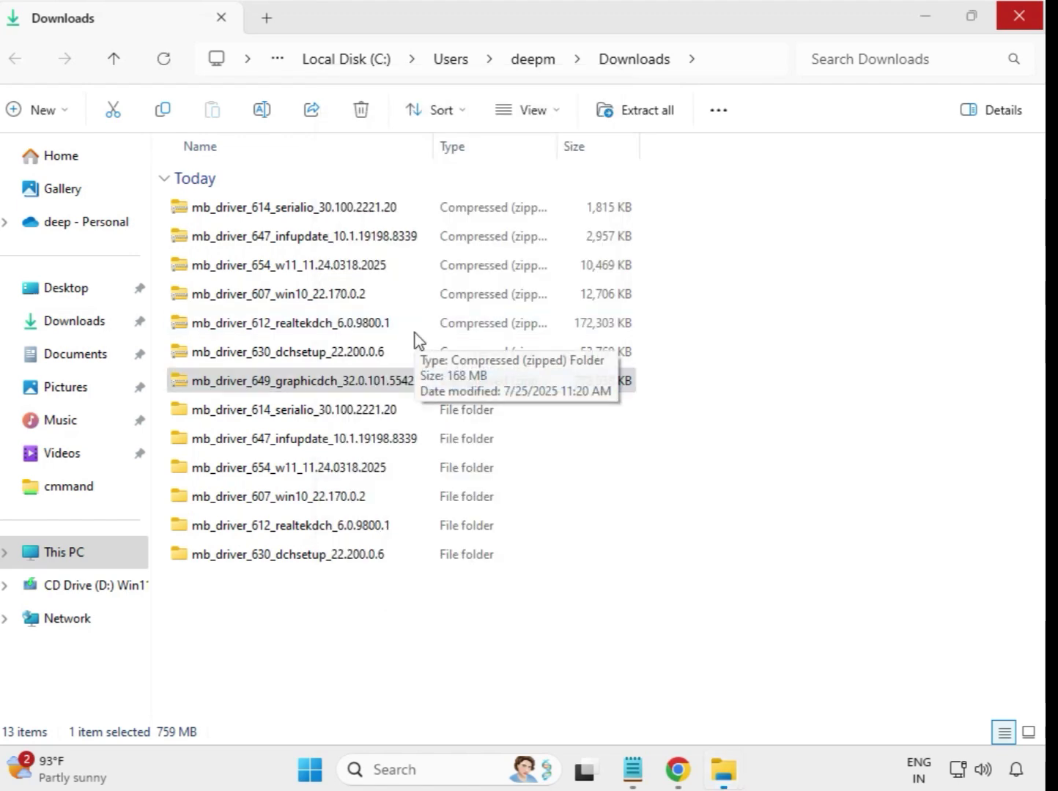
{"action": "left_click", "coordinate": [699, 585]}
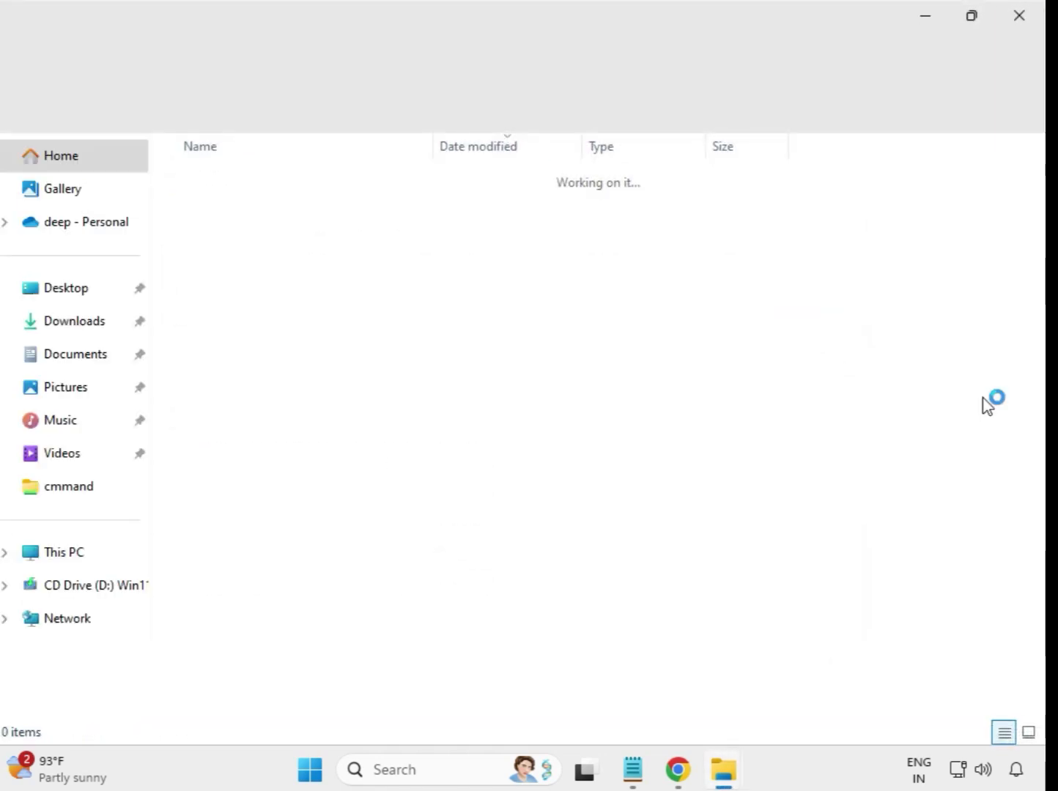
{"action": "left_click", "coordinate": [1018, 16]}
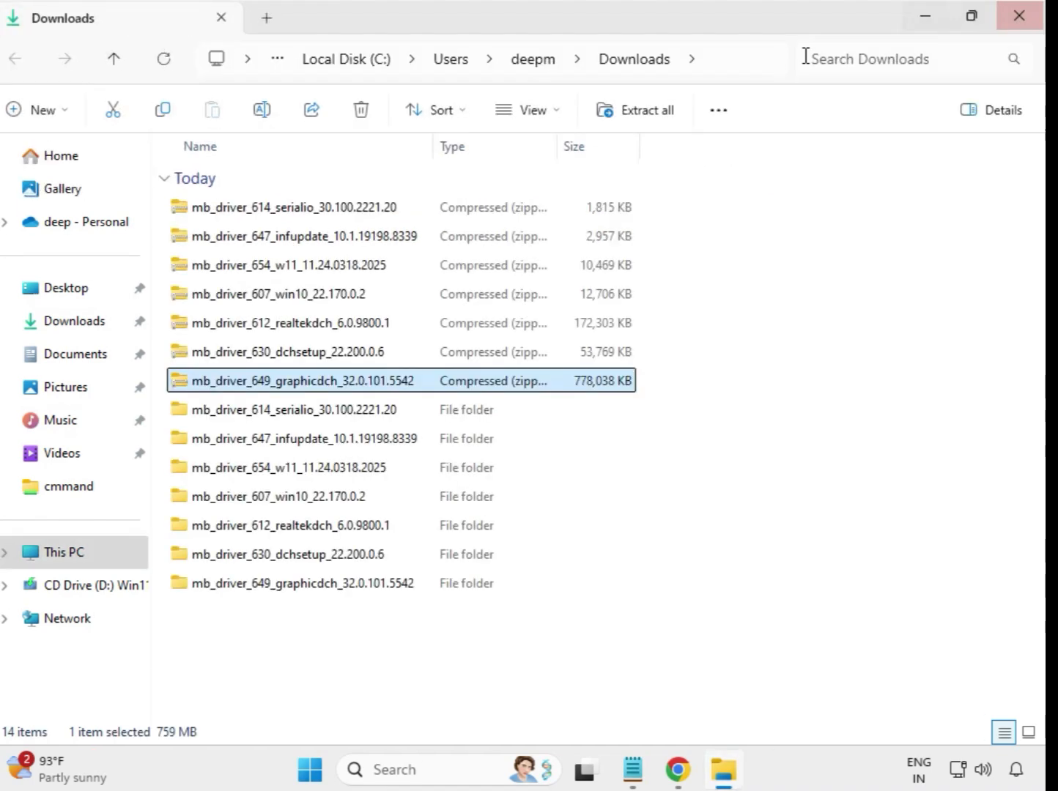
- Refresh the Downloads folder listing, select all seven extracted driver folders as a check, and clear the selection
{"action": "left_click", "coordinate": [694, 616]}
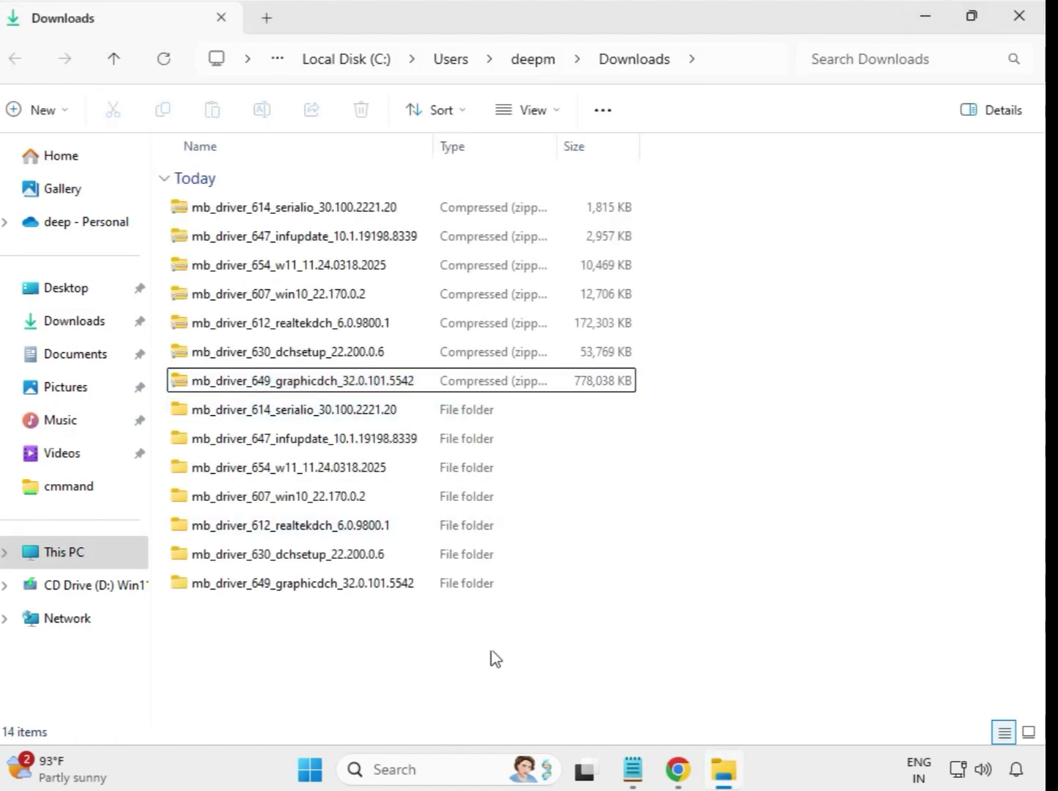
{"action": "right_click", "coordinate": [393, 638]}
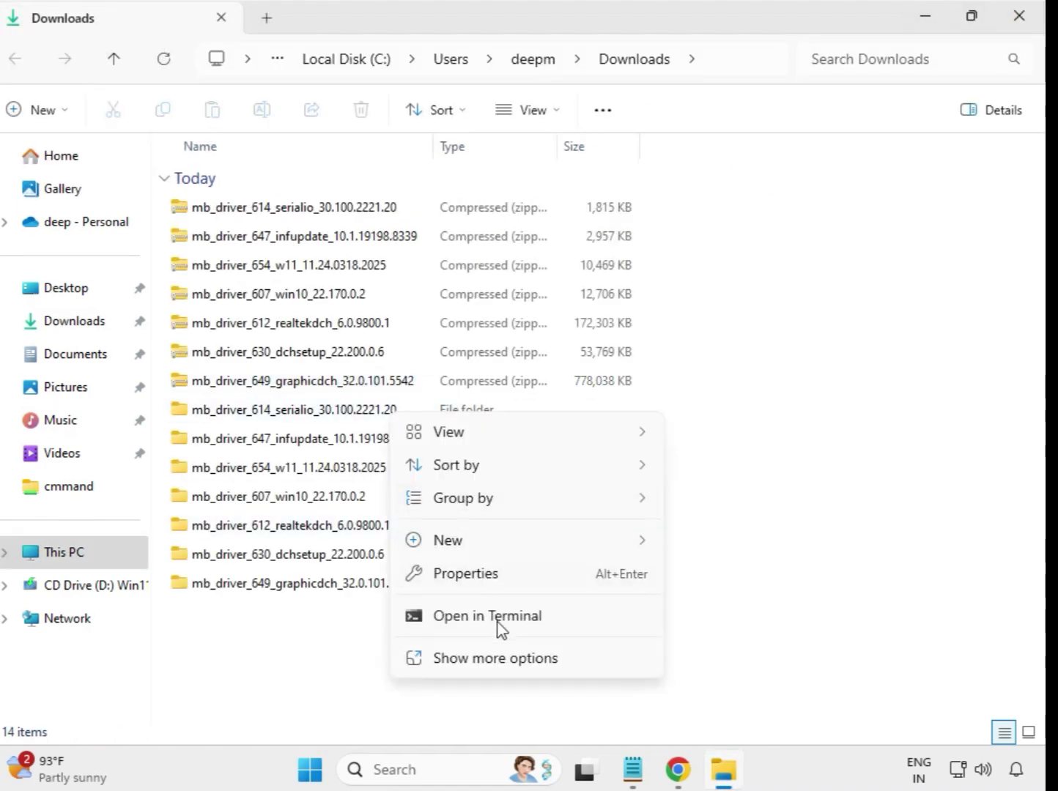
{"action": "left_click", "coordinate": [509, 659]}
{"action": "left_click", "coordinate": [457, 442]}
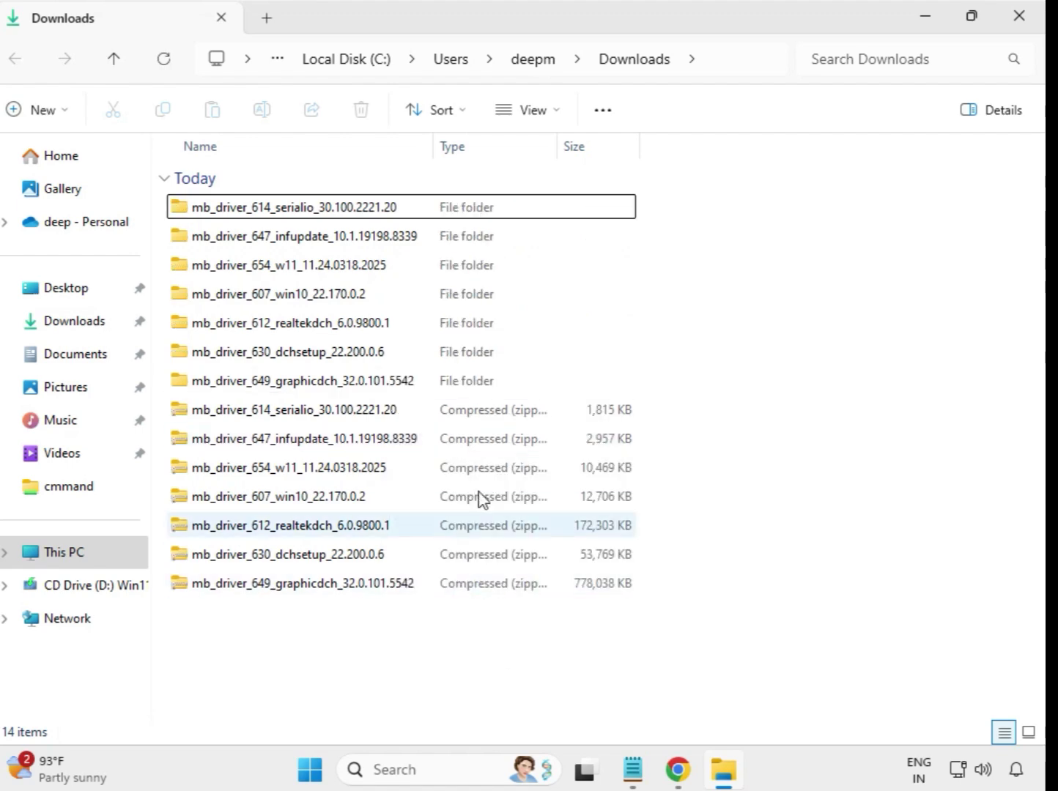
{"action": "left_click_drag", "start_coordinate": [647, 380], "coordinate": [402, 199]}
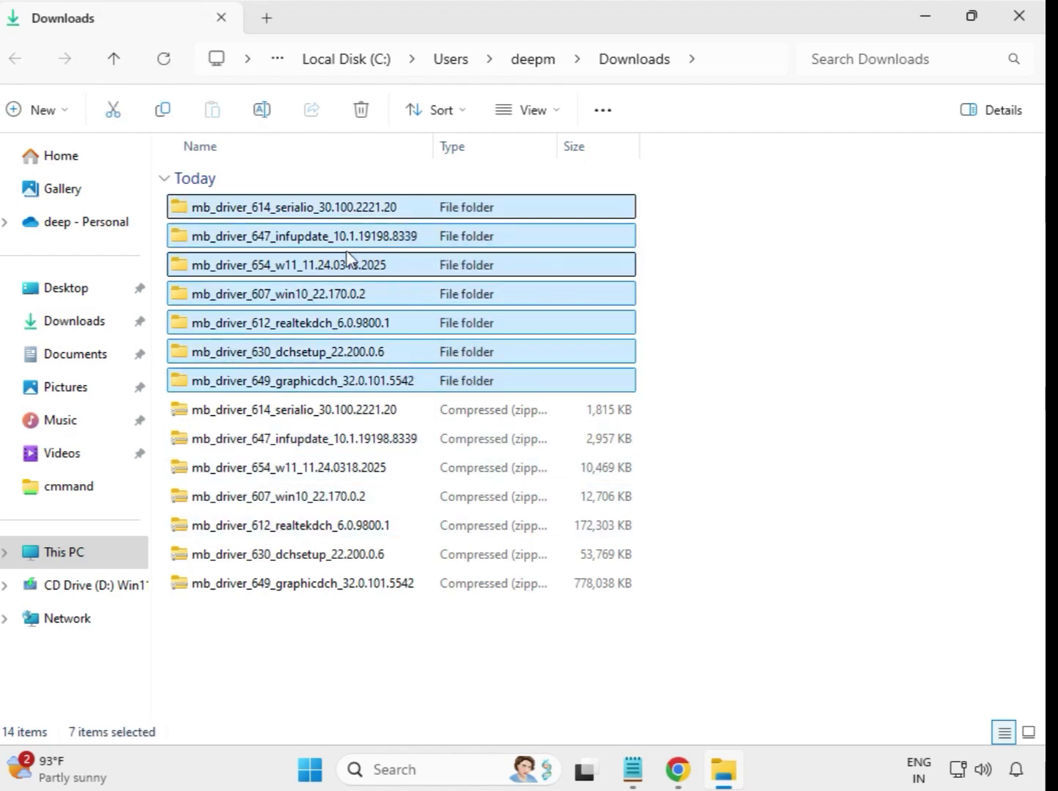
{"action": "left_click", "coordinate": [663, 254]}
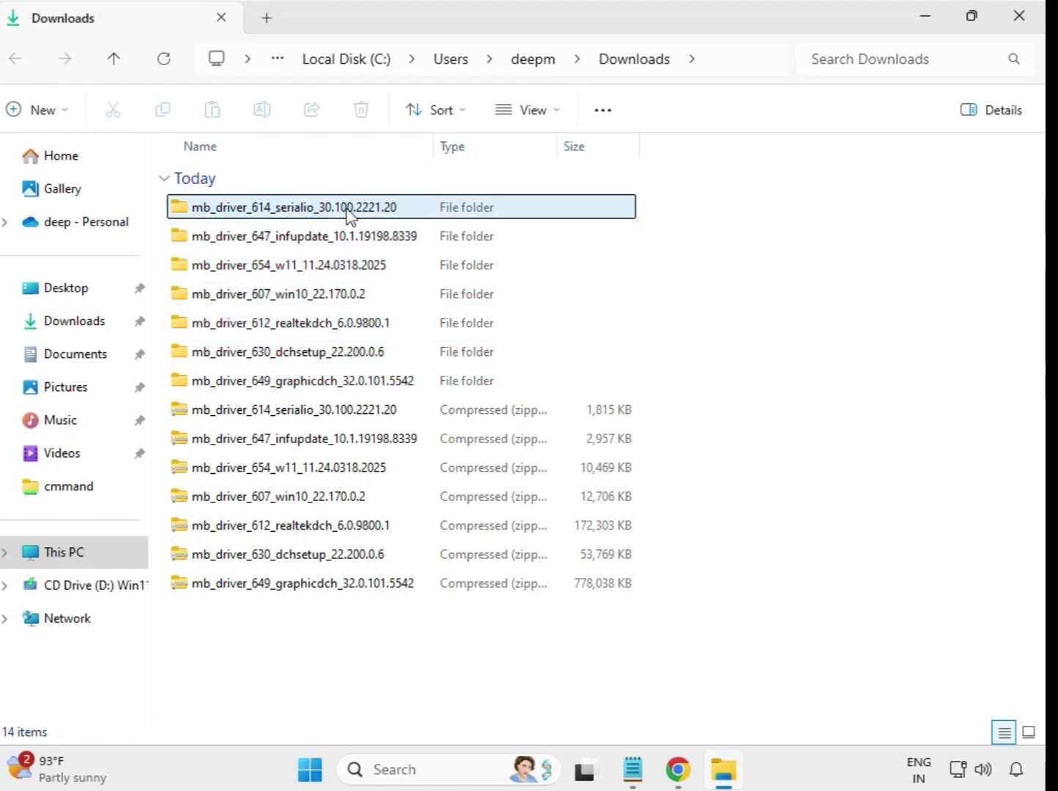
- Open the extracted mb_driver_614_serialio_30.100.2221.20 folder, run its driver application as administrator and allow it to make changes to the device
{"action": "double_click", "coordinate": [294, 208]}
{"action": "left_click", "coordinate": [282, 216]}
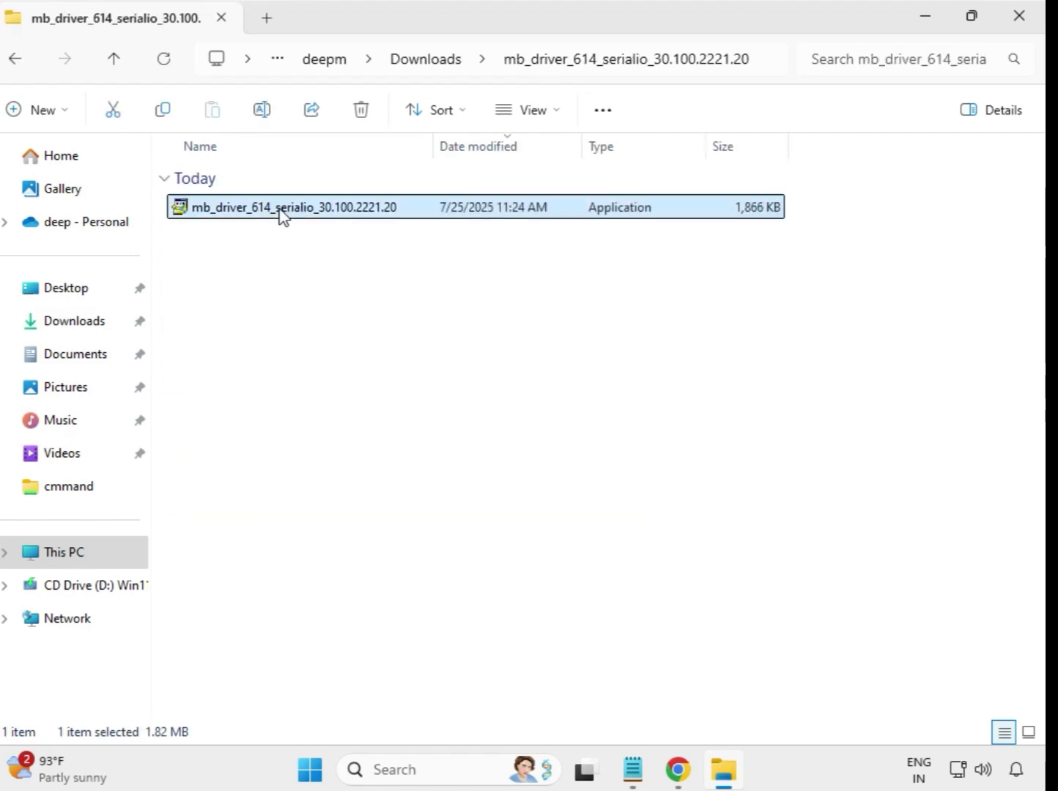
{"action": "right_click", "coordinate": [282, 216]}
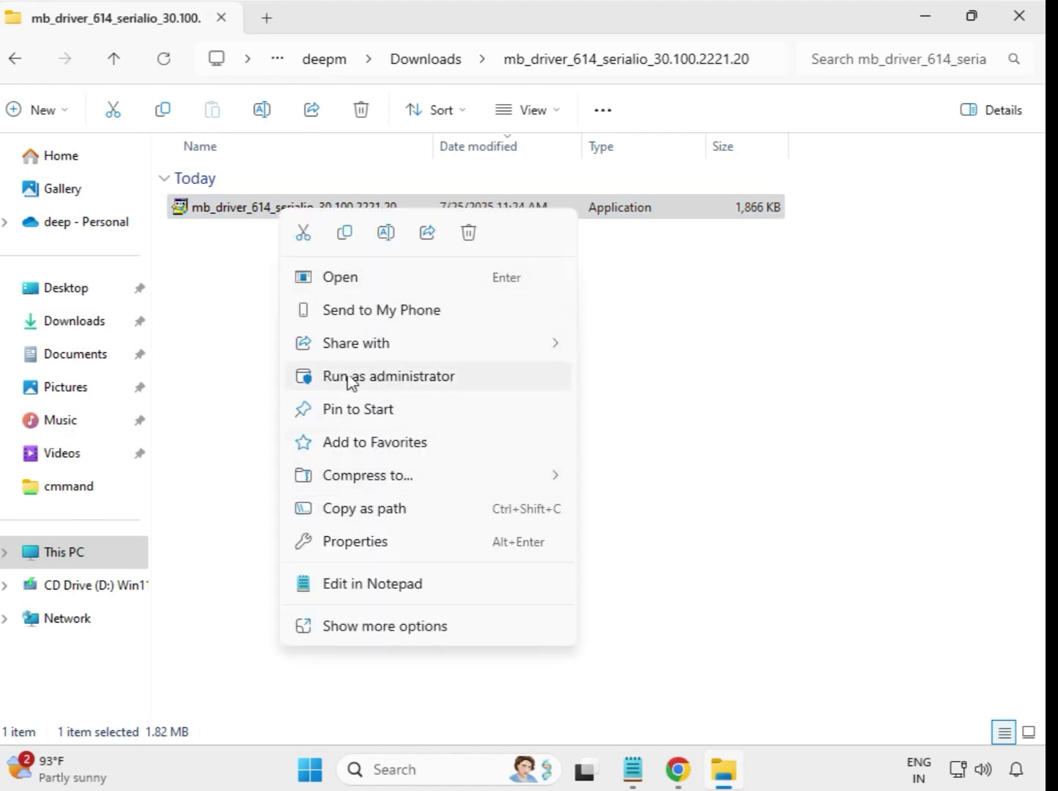
{"action": "left_click", "coordinate": [374, 378]}
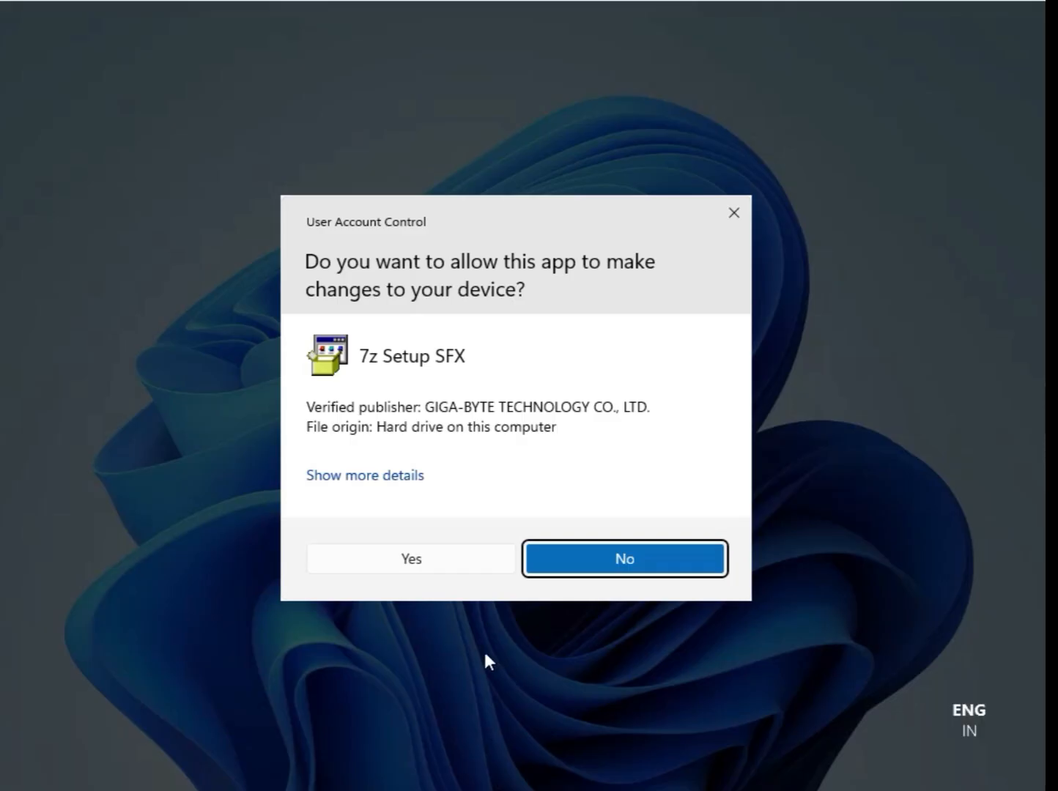
{"action": "left_click", "coordinate": [414, 558]}
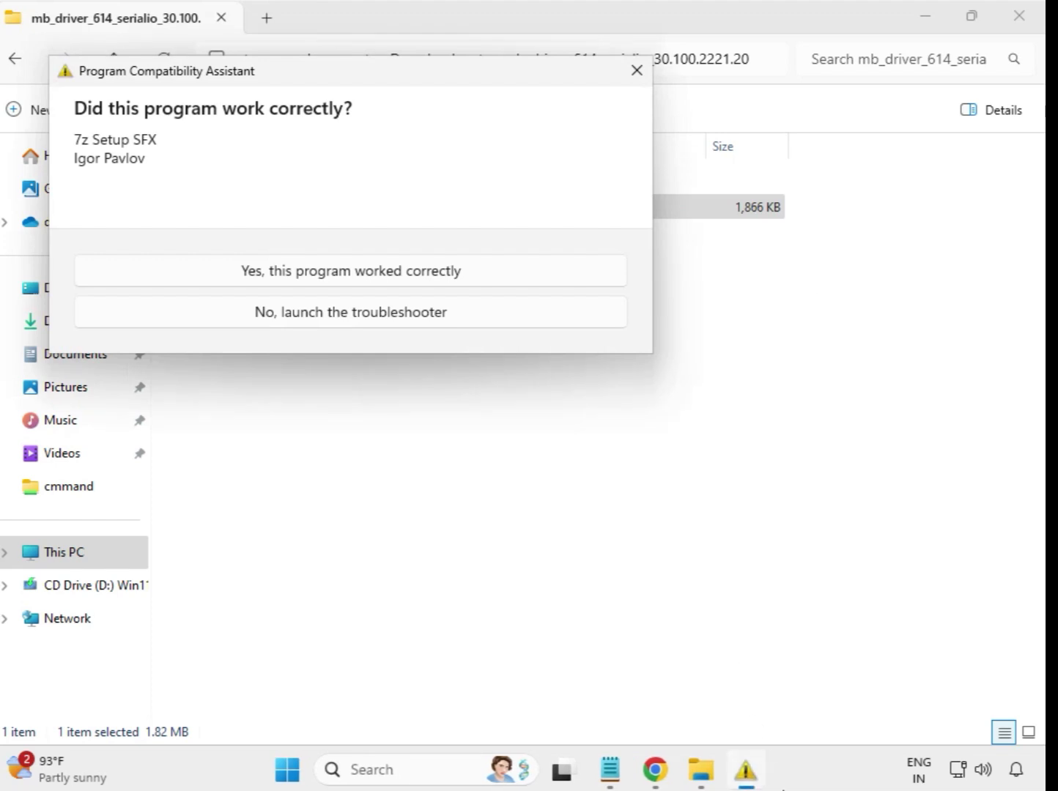
- Dismiss the compatibility prompt, then run the driver application from the extracted mb_driver_647_infupdate_10.1.19198.8339 folder as administrator and allow its changes to the device
{"action": "key", "text": "Escape"}
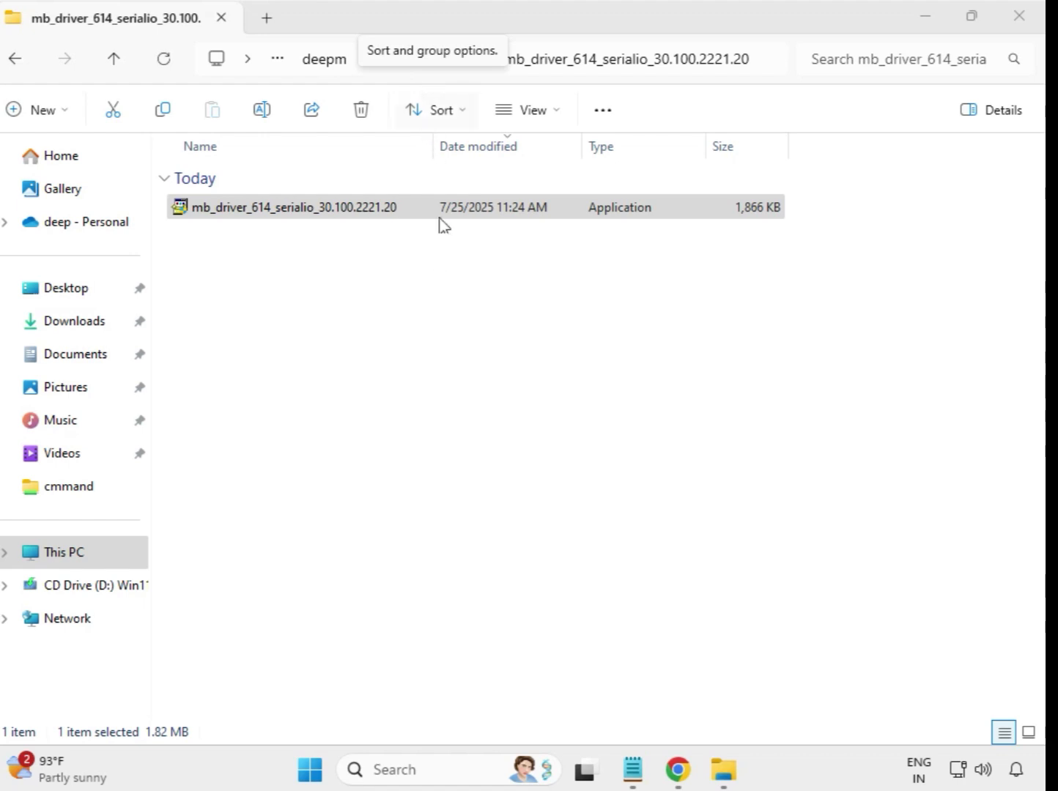
{"action": "left_click", "coordinate": [17, 62]}
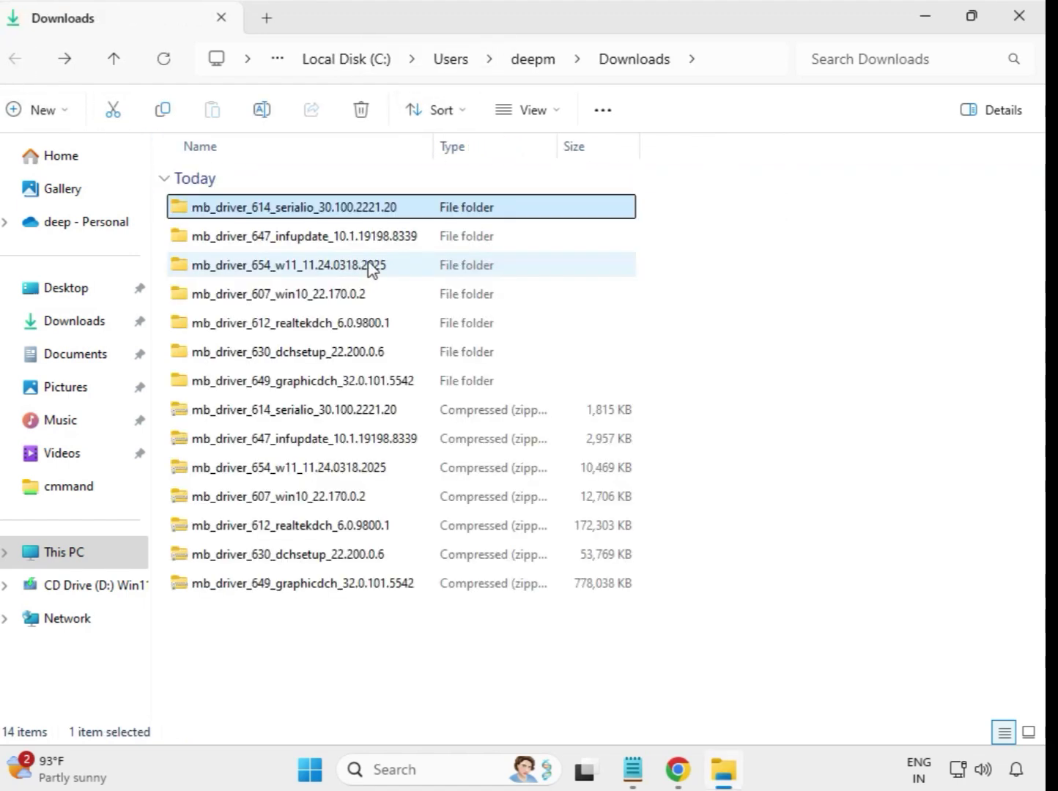
{"action": "double_click", "coordinate": [350, 238]}
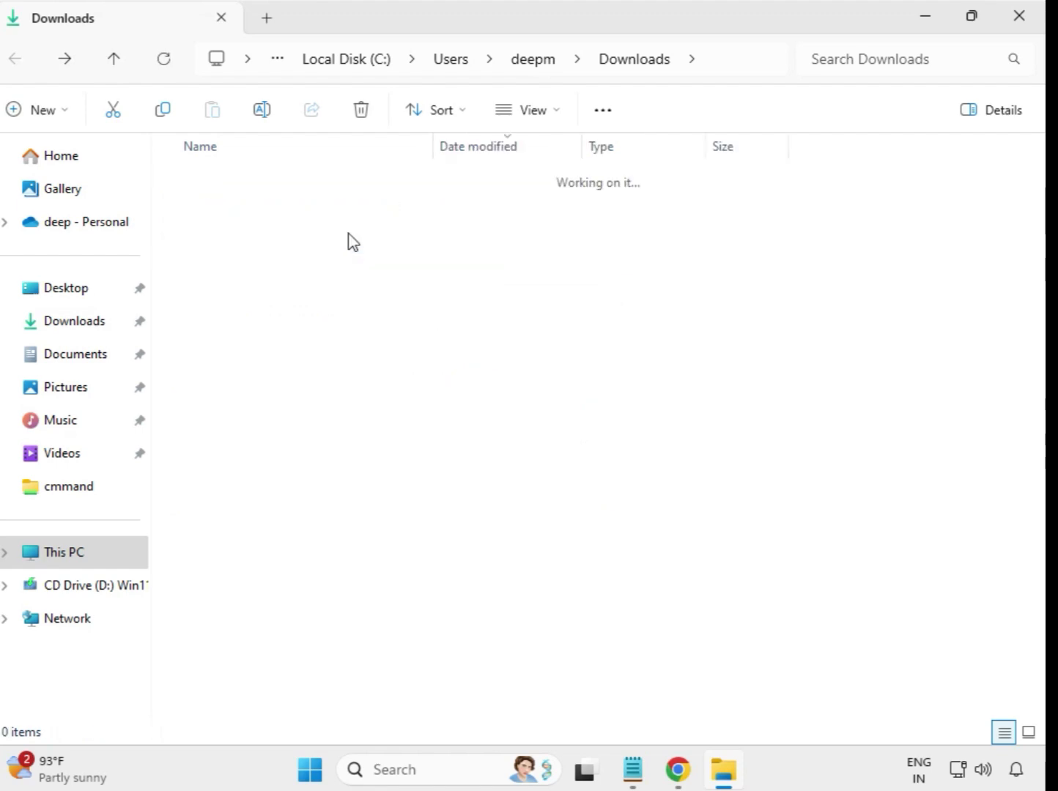
{"action": "left_click", "coordinate": [352, 216]}
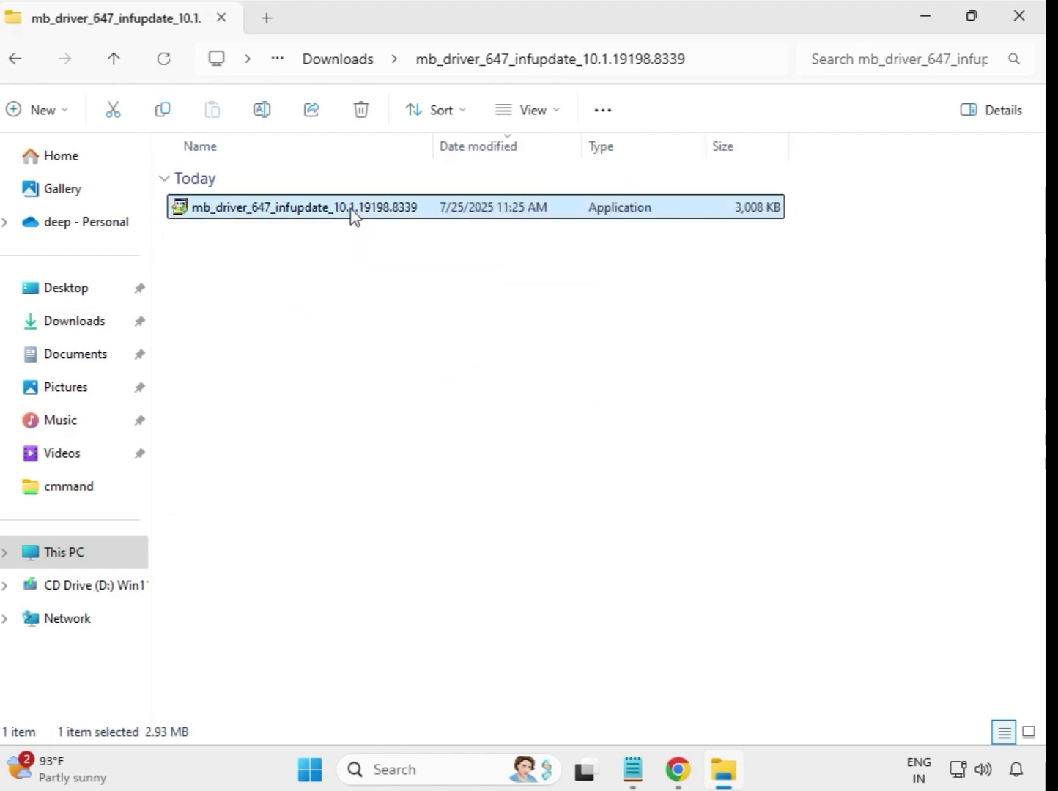
{"action": "right_click", "coordinate": [352, 216]}
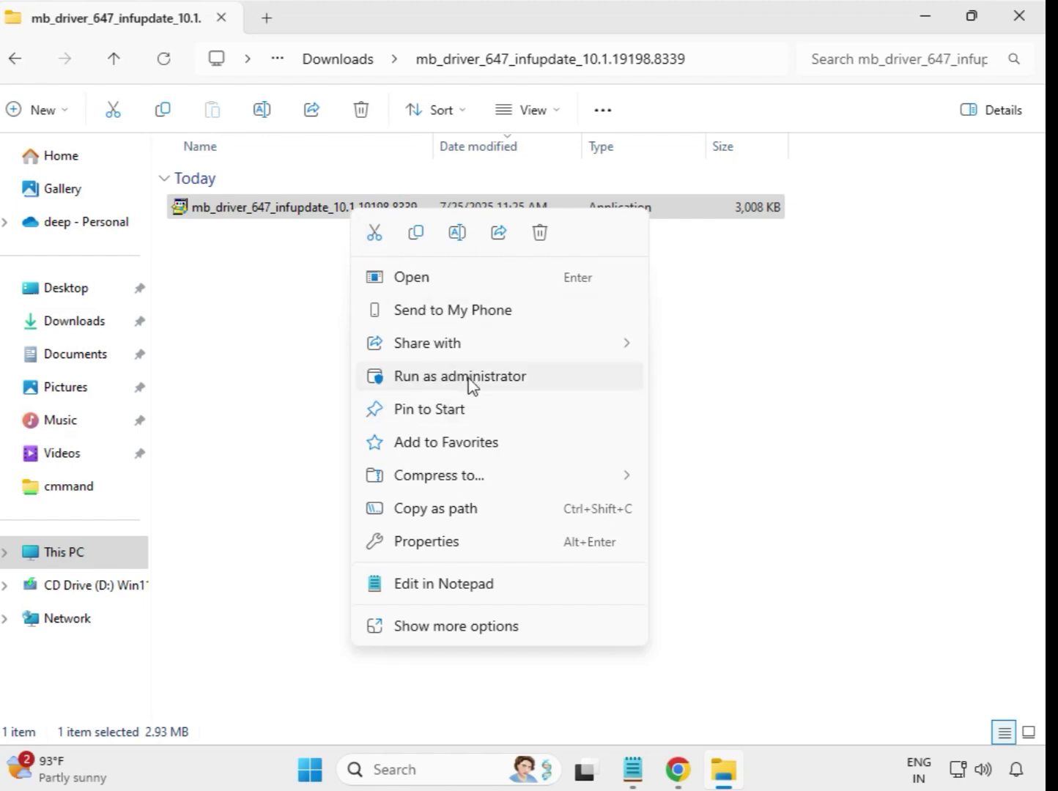
{"action": "left_click", "coordinate": [469, 378]}
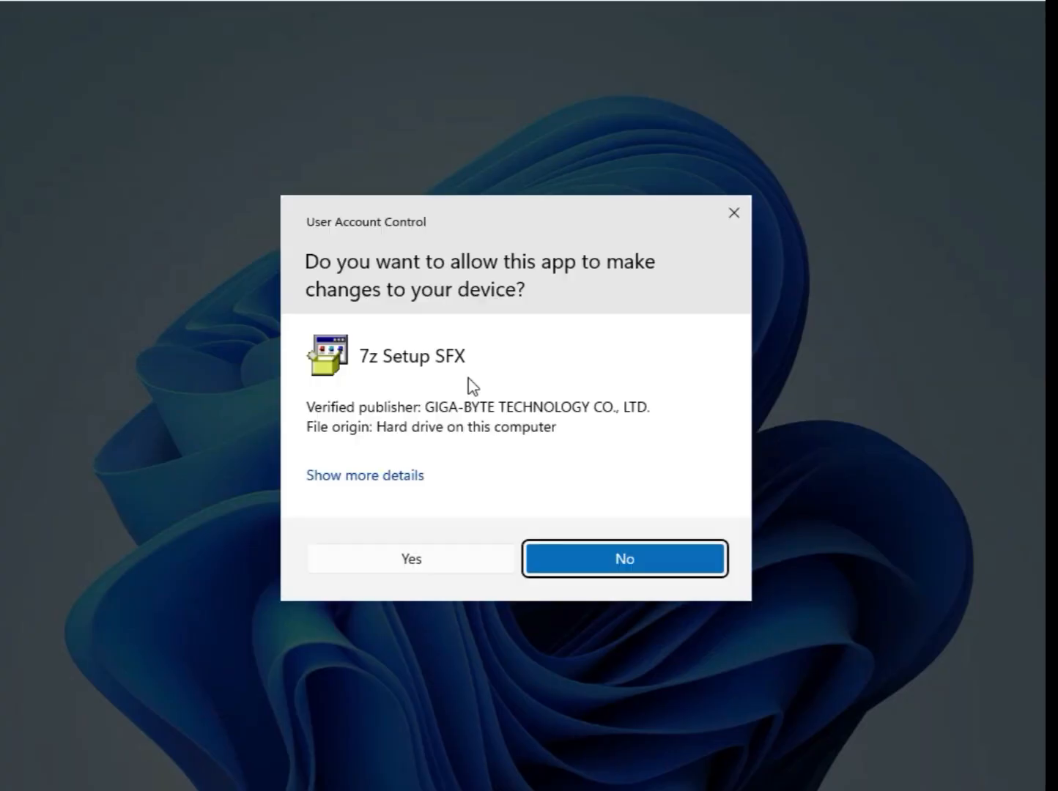
{"action": "left_click", "coordinate": [480, 568]}
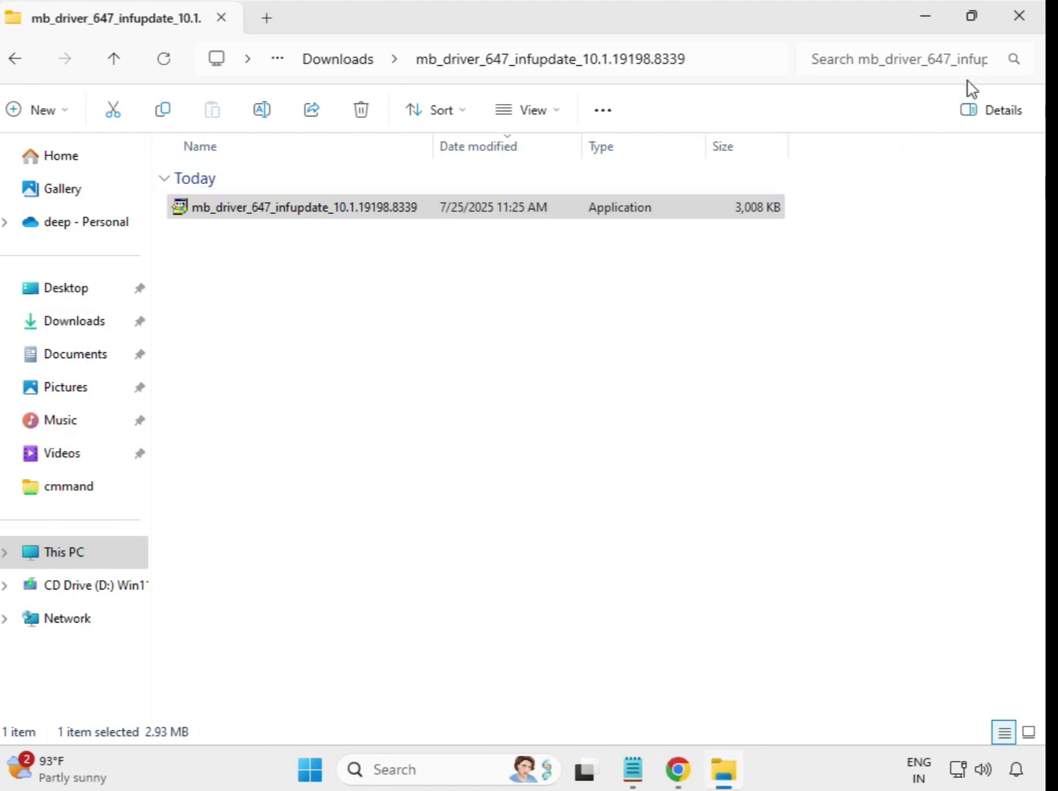
- Return to Downloads, run the driver application in the extracted mb_driver_654_w11_11.24.0318.2025 folder as administrator and allow it to make changes to the device
{"action": "left_click", "coordinate": [319, 61]}
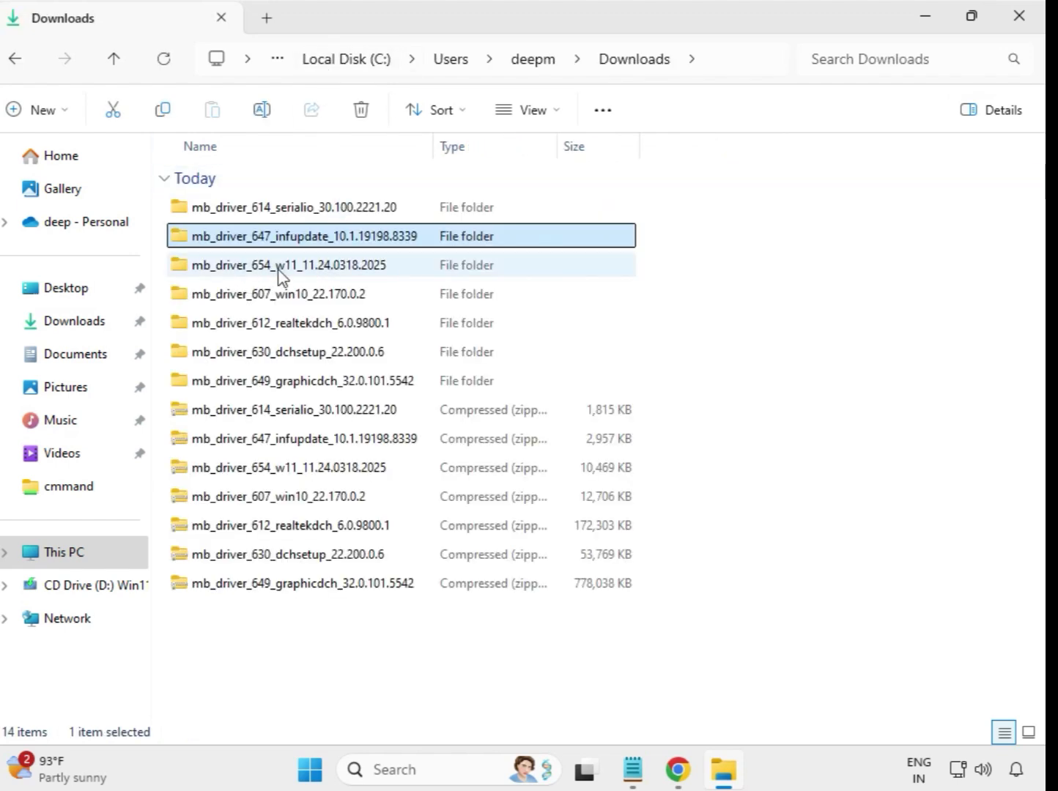
{"action": "double_click", "coordinate": [297, 270]}
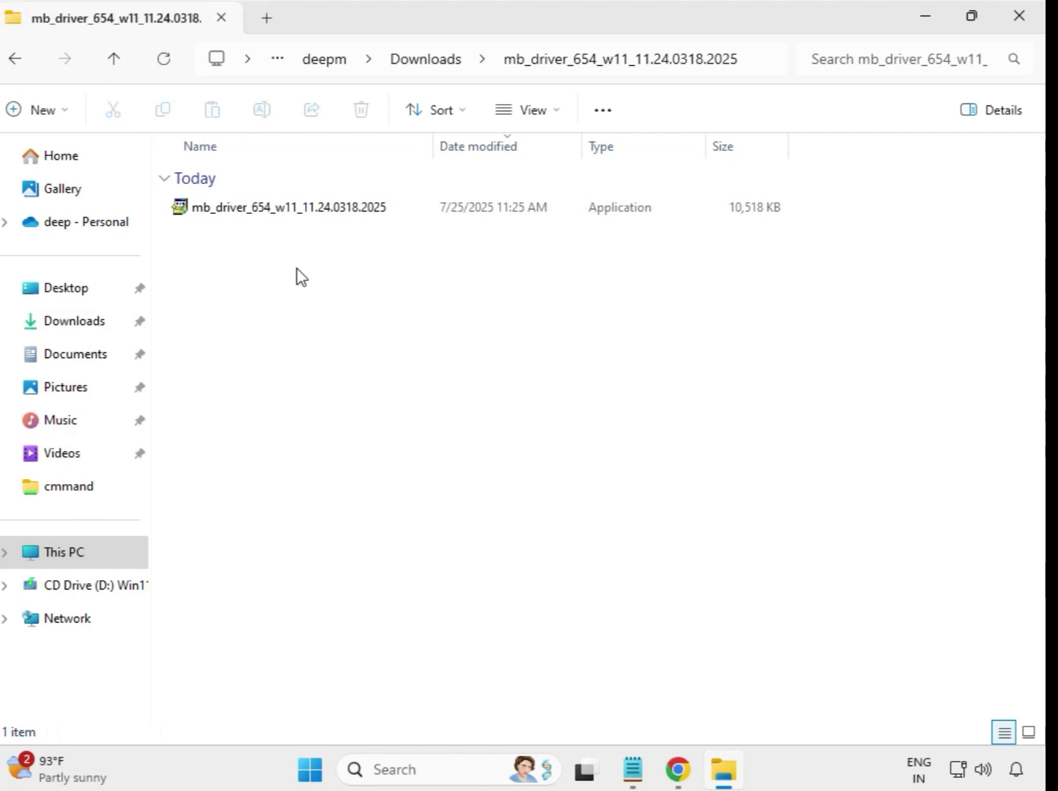
{"action": "left_click", "coordinate": [309, 212]}
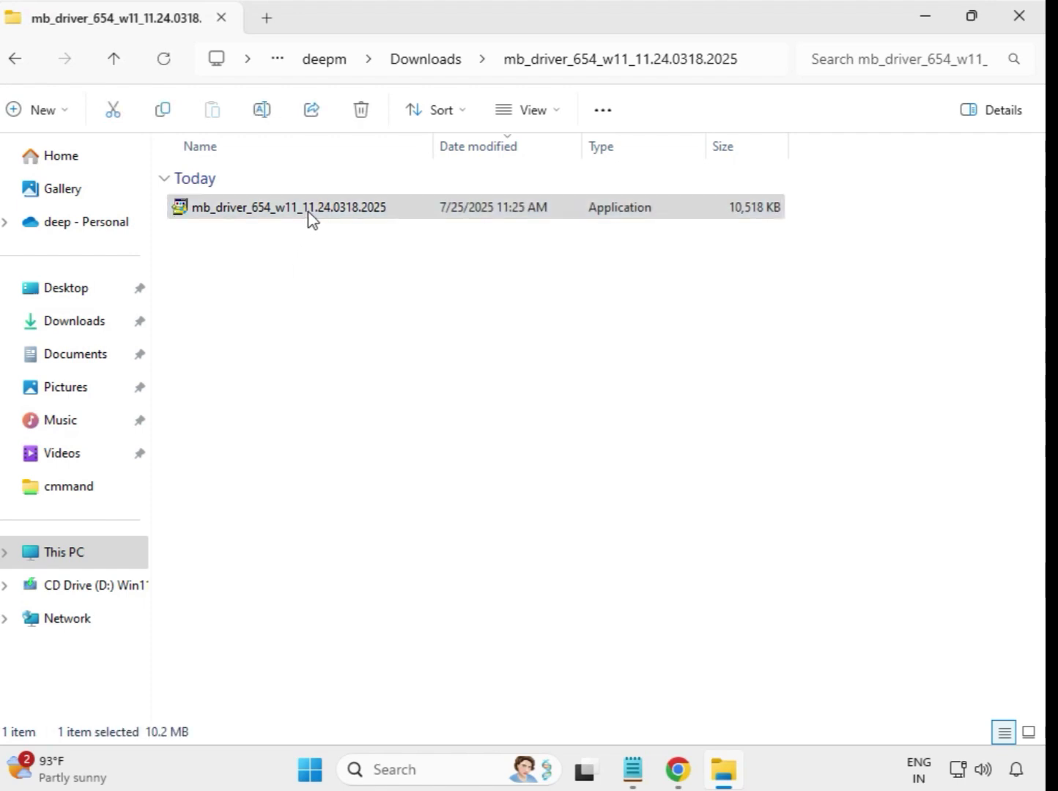
{"action": "right_click", "coordinate": [308, 214]}
{"action": "left_click", "coordinate": [411, 381]}
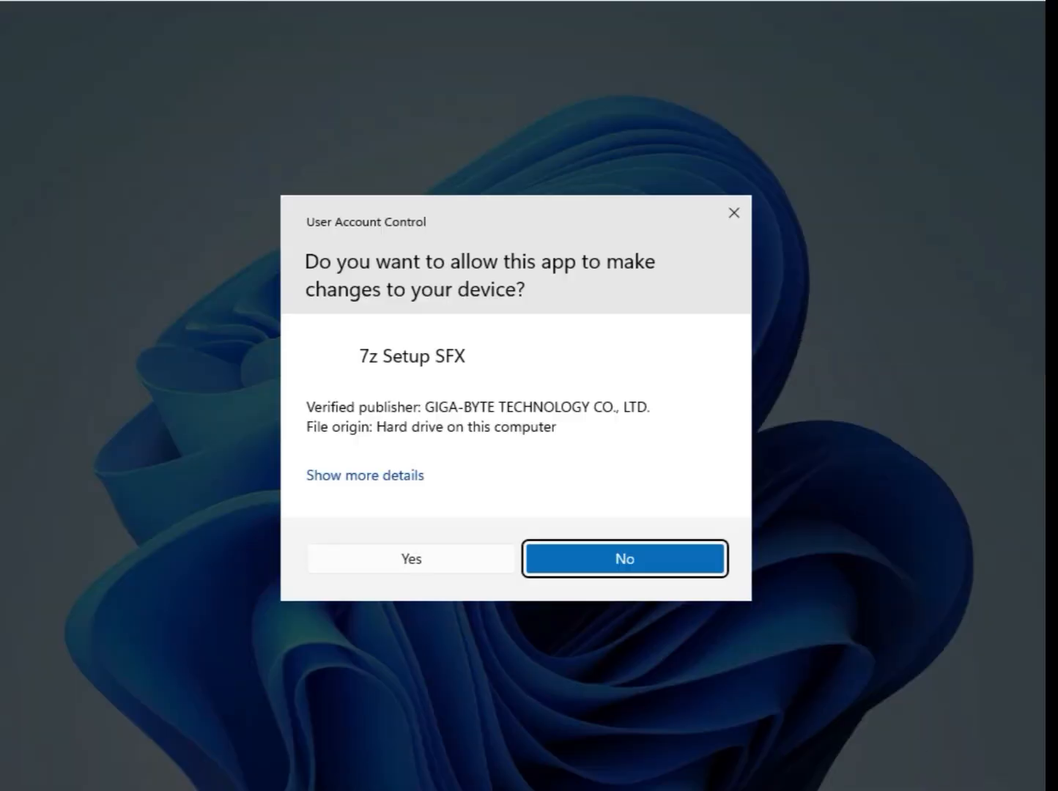
{"action": "left_click", "coordinate": [431, 565]}
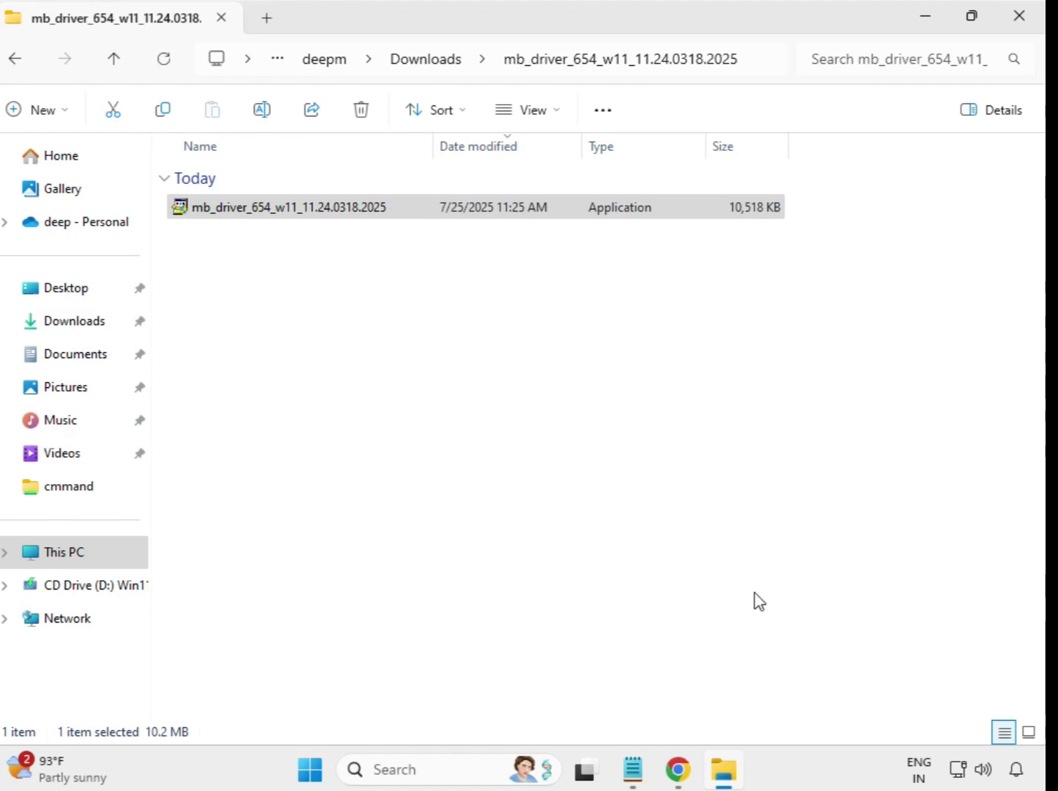
- Return to Downloads, run the driver application in the extracted mb_driver_607_win10_22.170.0.2 folder as administrator and allow it to make changes to the device
{"action": "left_click", "coordinate": [427, 60]}
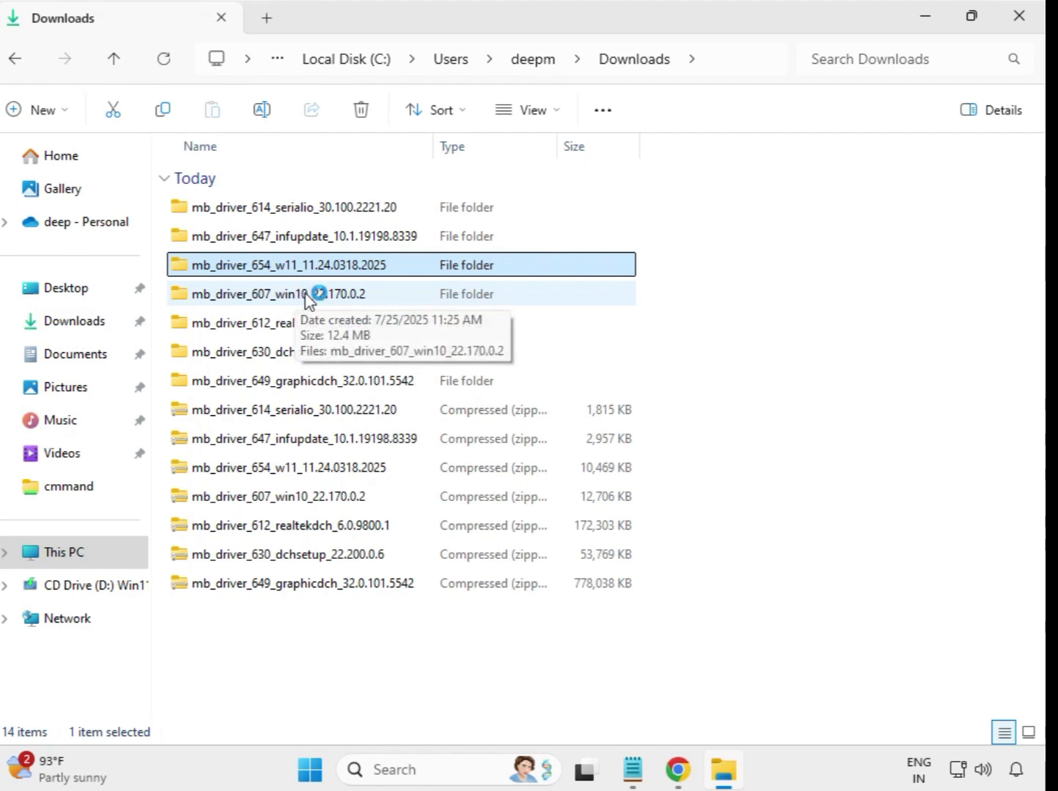
{"action": "double_click", "coordinate": [306, 295]}
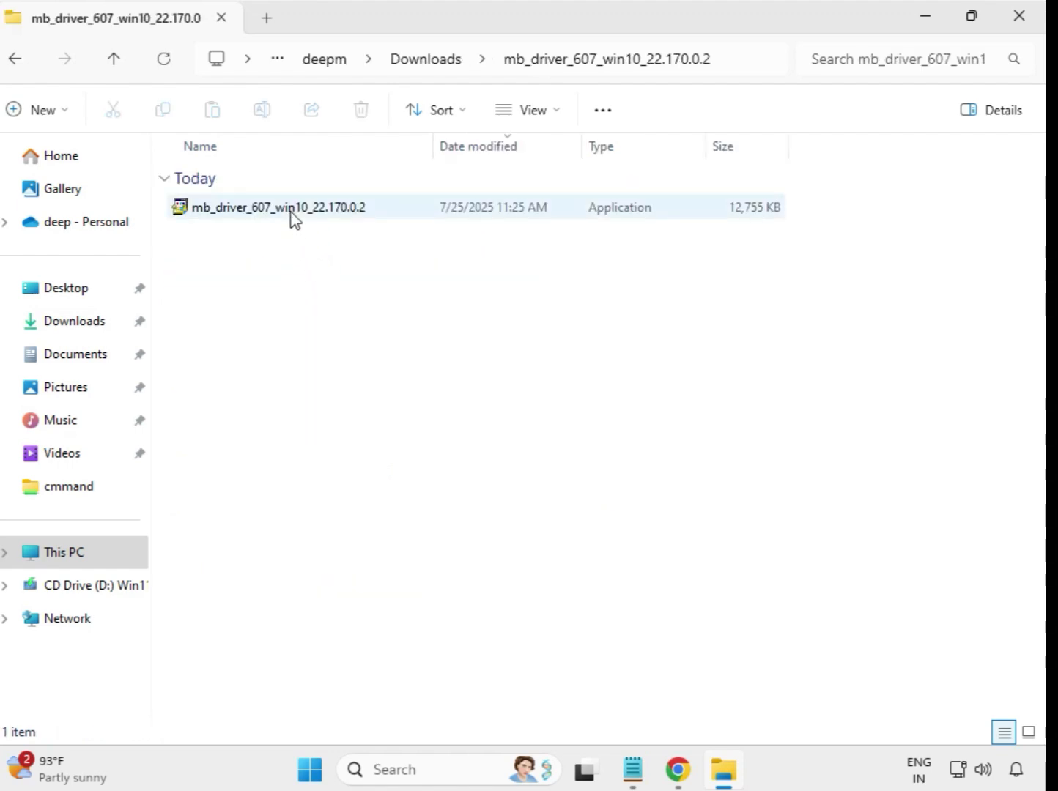
{"action": "left_click", "coordinate": [291, 213]}
{"action": "right_click", "coordinate": [291, 212]}
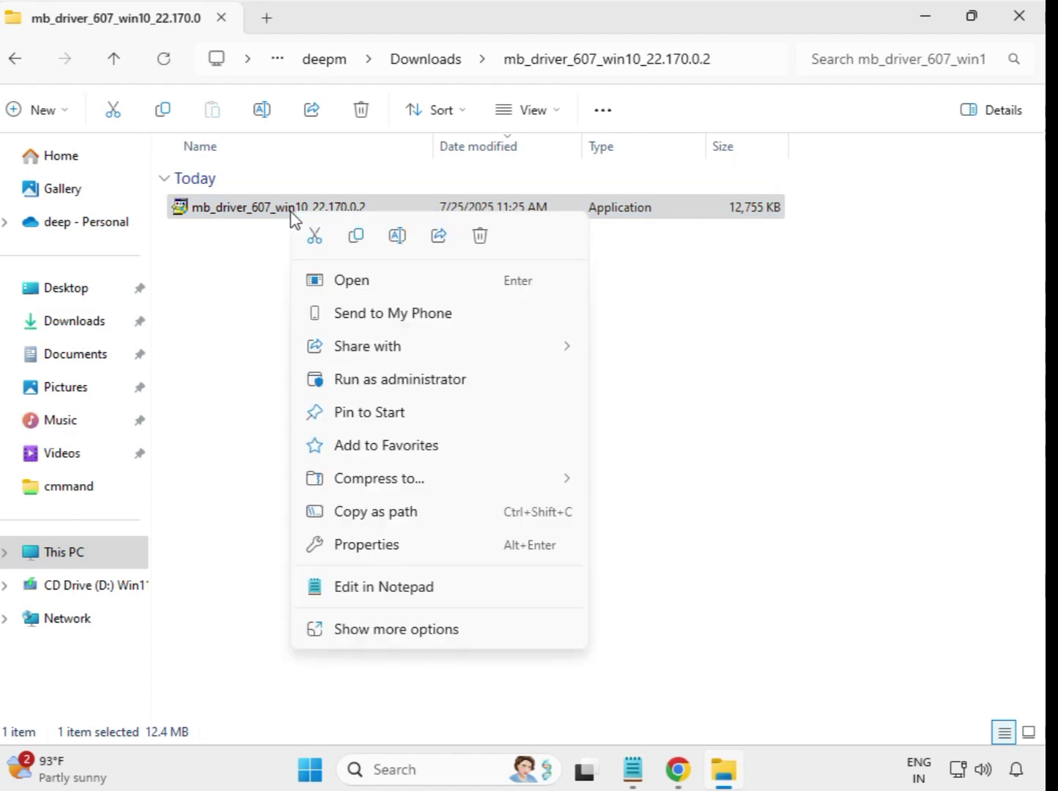
{"action": "left_click", "coordinate": [380, 379]}
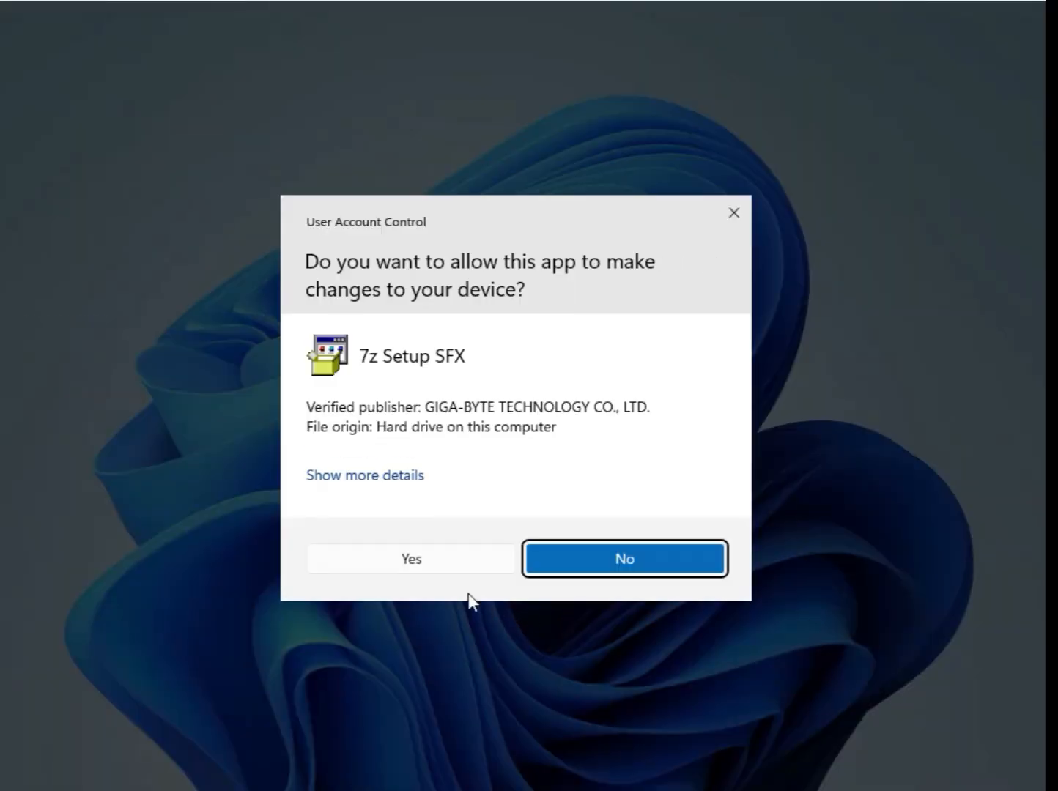
{"action": "left_click", "coordinate": [433, 558]}
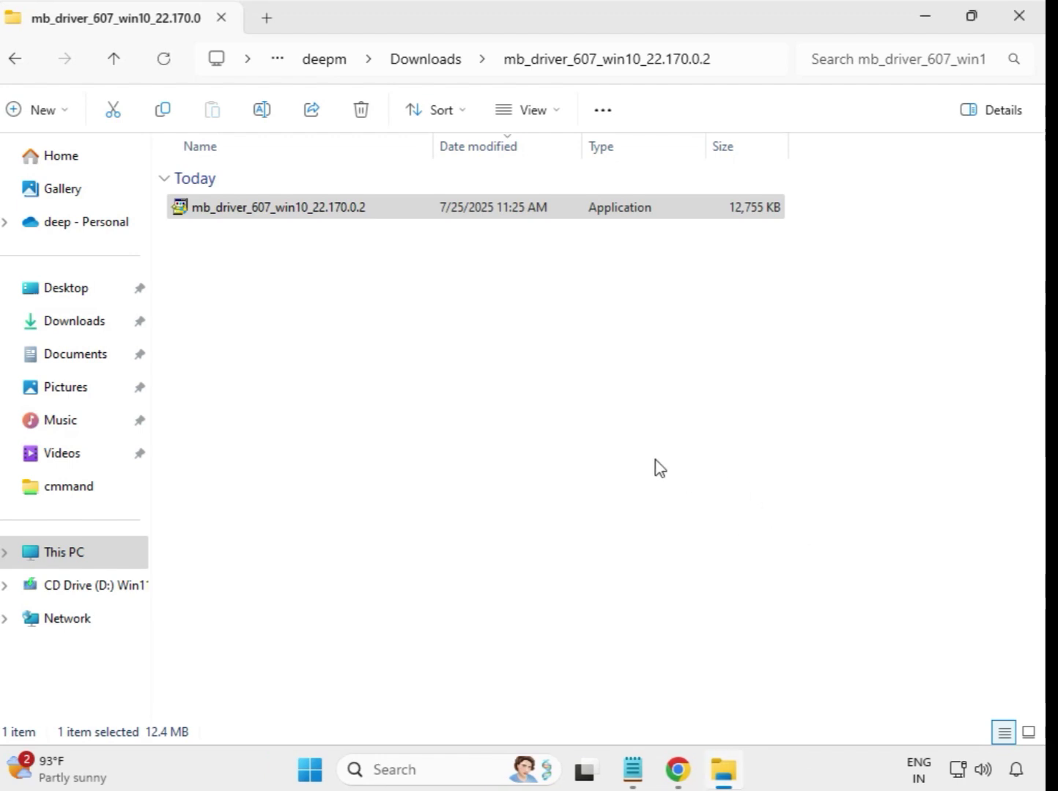
- Return to Downloads, run the driver application in the extracted mb_driver_612_realtekdch_6.0.9800.1 folder as administrator and allow it to make changes to the device
{"action": "left_click", "coordinate": [423, 66]}
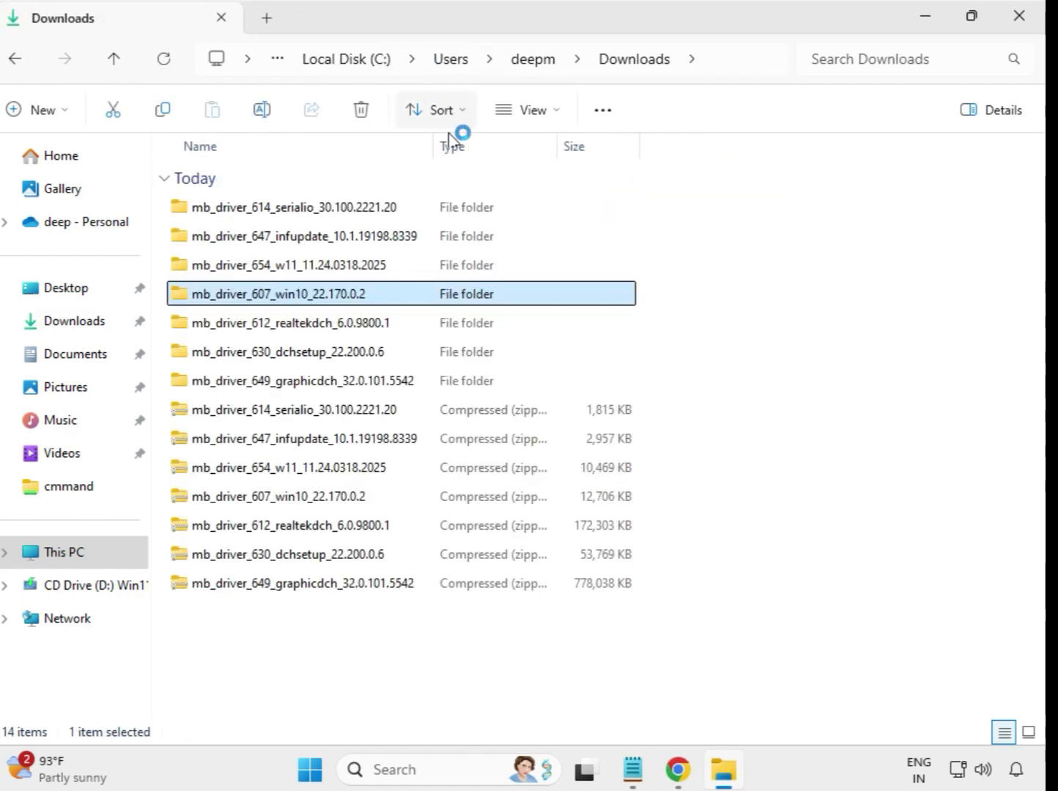
{"action": "left_click", "coordinate": [359, 328]}
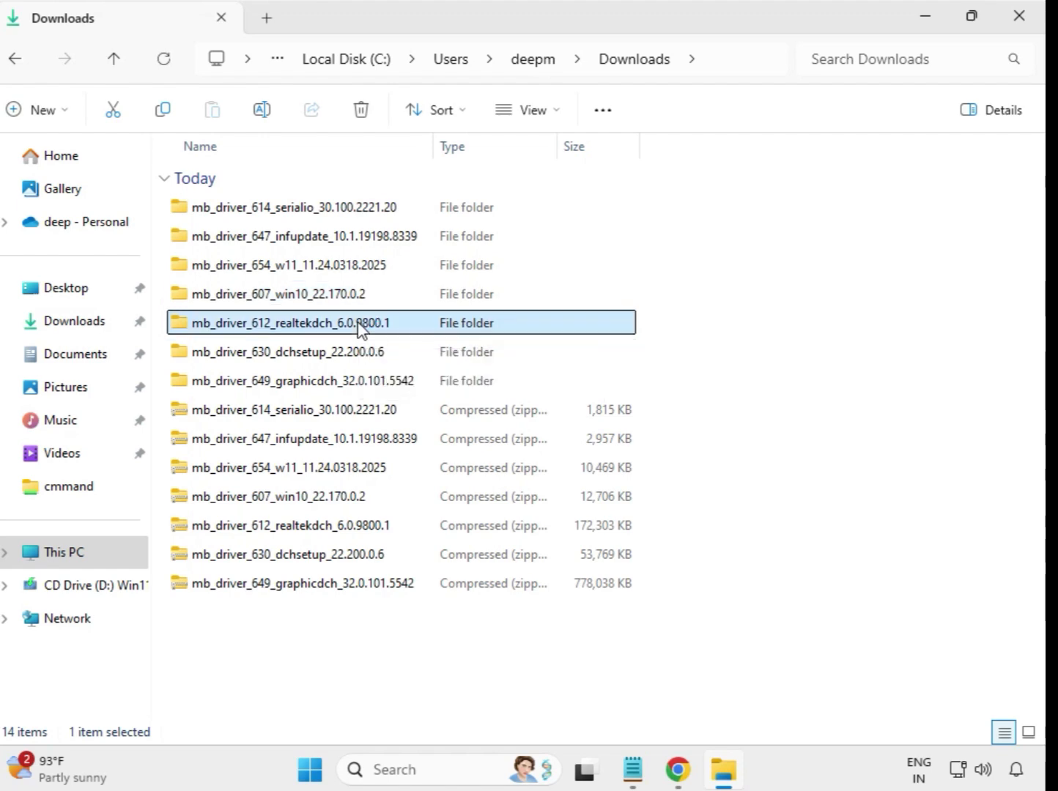
{"action": "double_click", "coordinate": [421, 328]}
{"action": "left_click", "coordinate": [325, 212]}
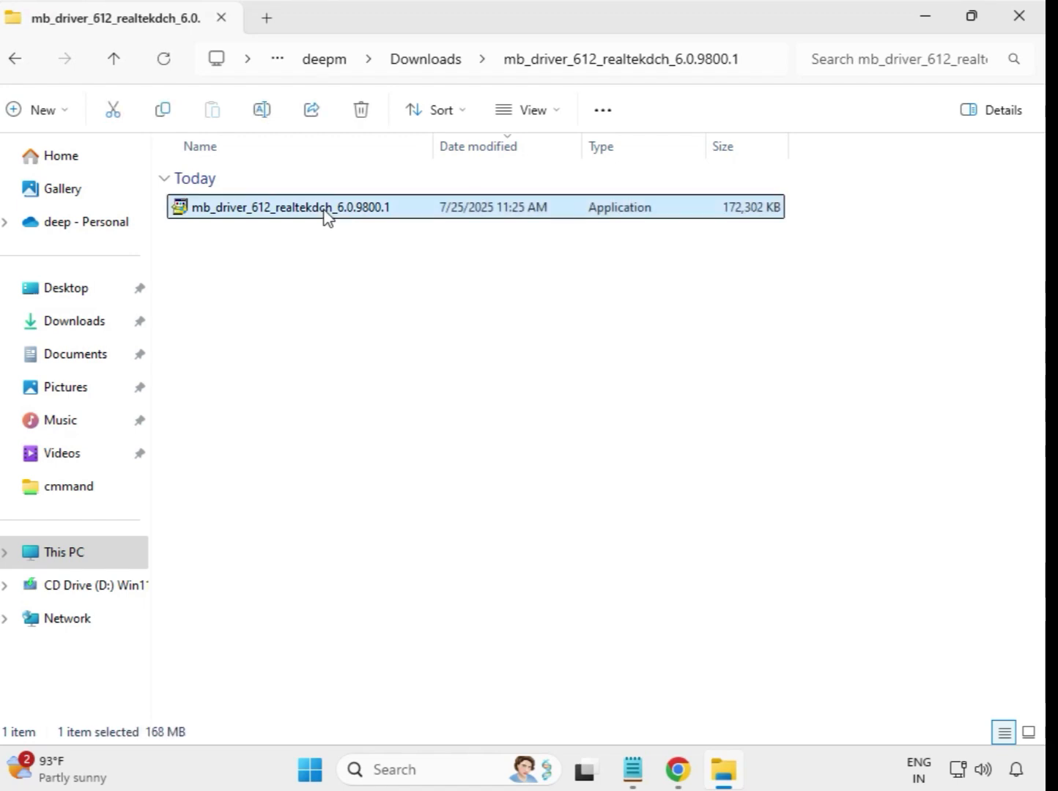
{"action": "right_click", "coordinate": [329, 218]}
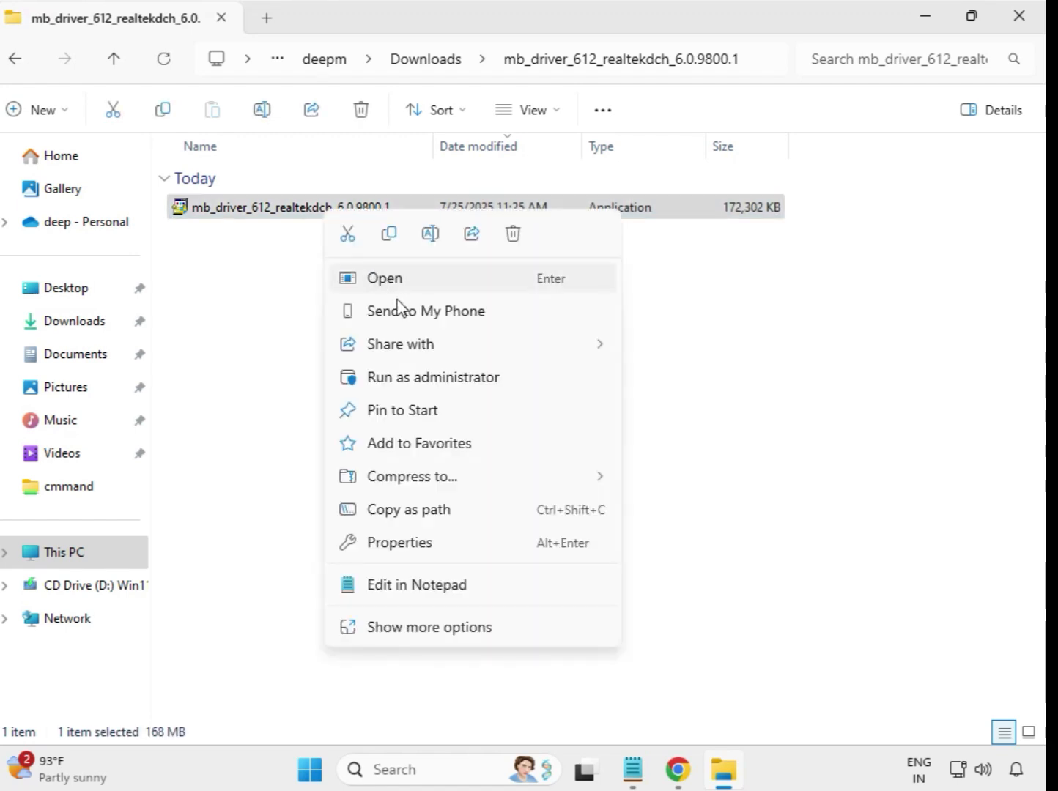
{"action": "left_click", "coordinate": [460, 388]}
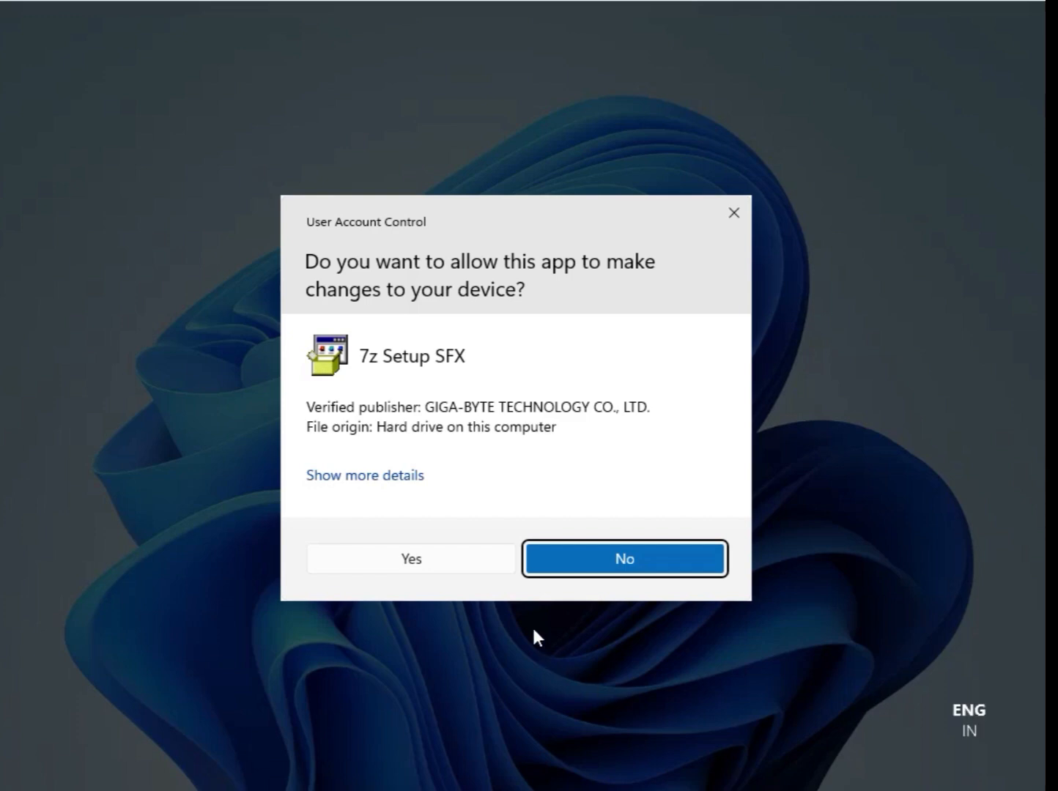
{"action": "left_click", "coordinate": [432, 557]}
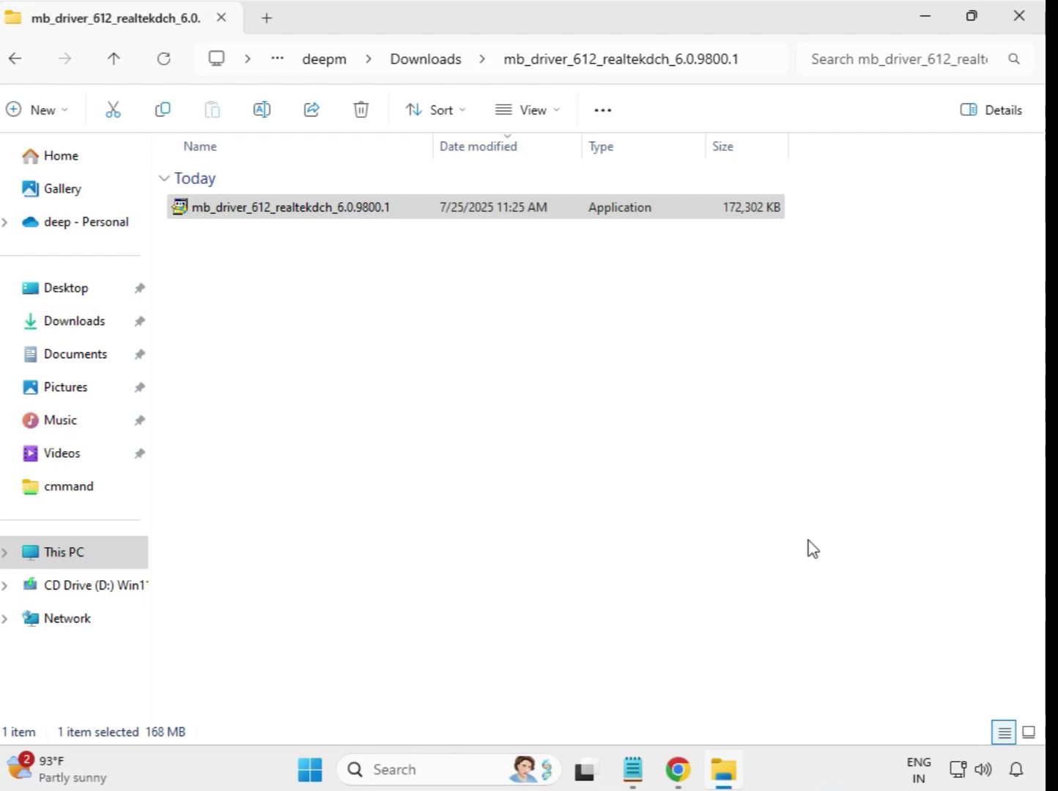
- Return to Downloads, run the driver application in the extracted mb_driver_630_dchsetup_22.200.0.6 folder as administrator and allow it to make changes to the device
{"action": "left_click", "coordinate": [429, 69]}
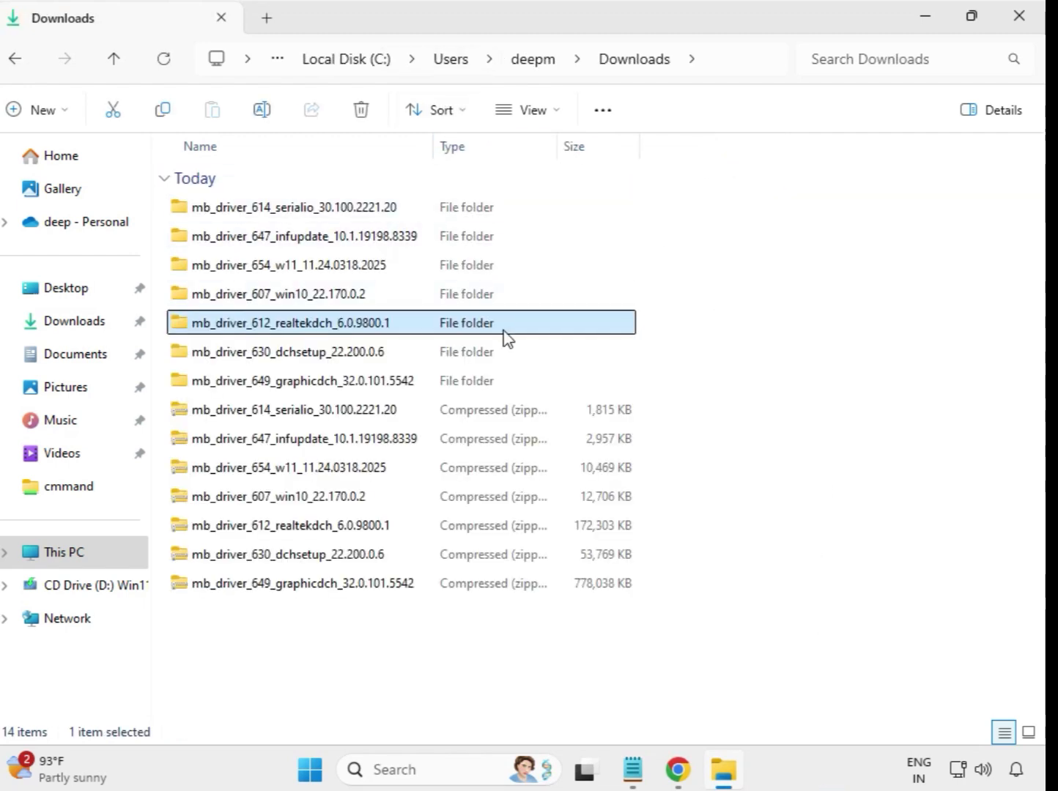
{"action": "left_click", "coordinate": [349, 359]}
{"action": "left_click", "coordinate": [354, 384]}
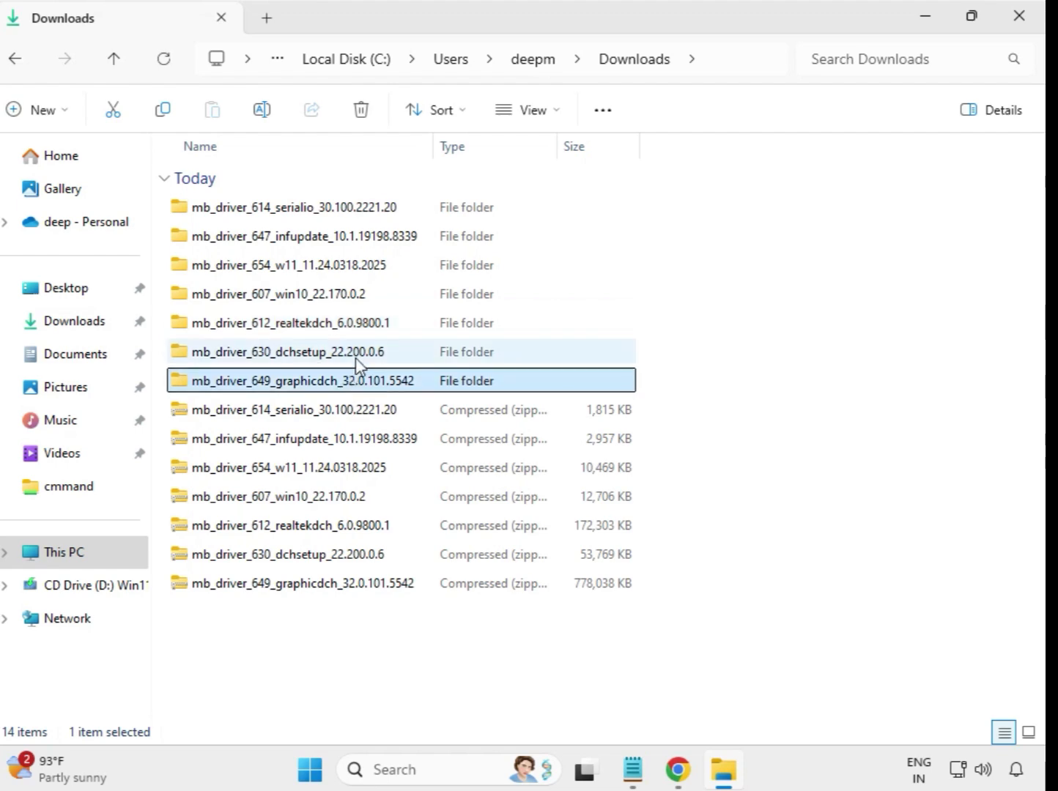
{"action": "left_click", "coordinate": [353, 358]}
{"action": "double_click", "coordinate": [349, 359]}
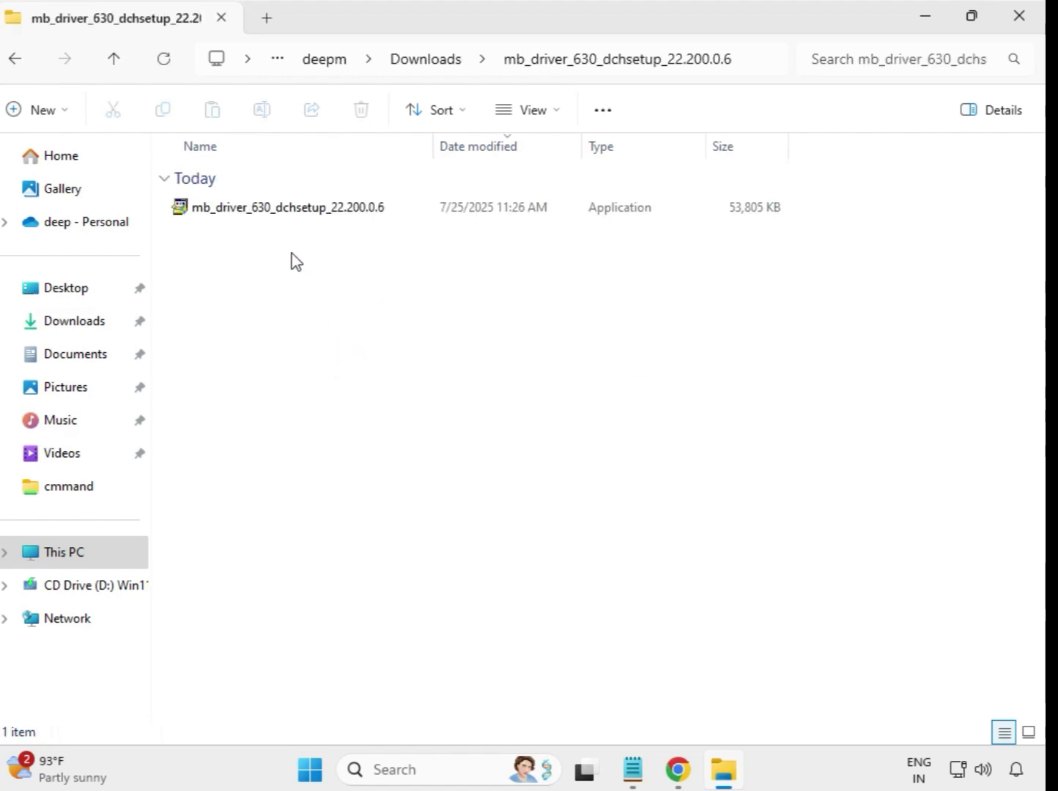
{"action": "left_click", "coordinate": [284, 213]}
{"action": "right_click", "coordinate": [283, 215]}
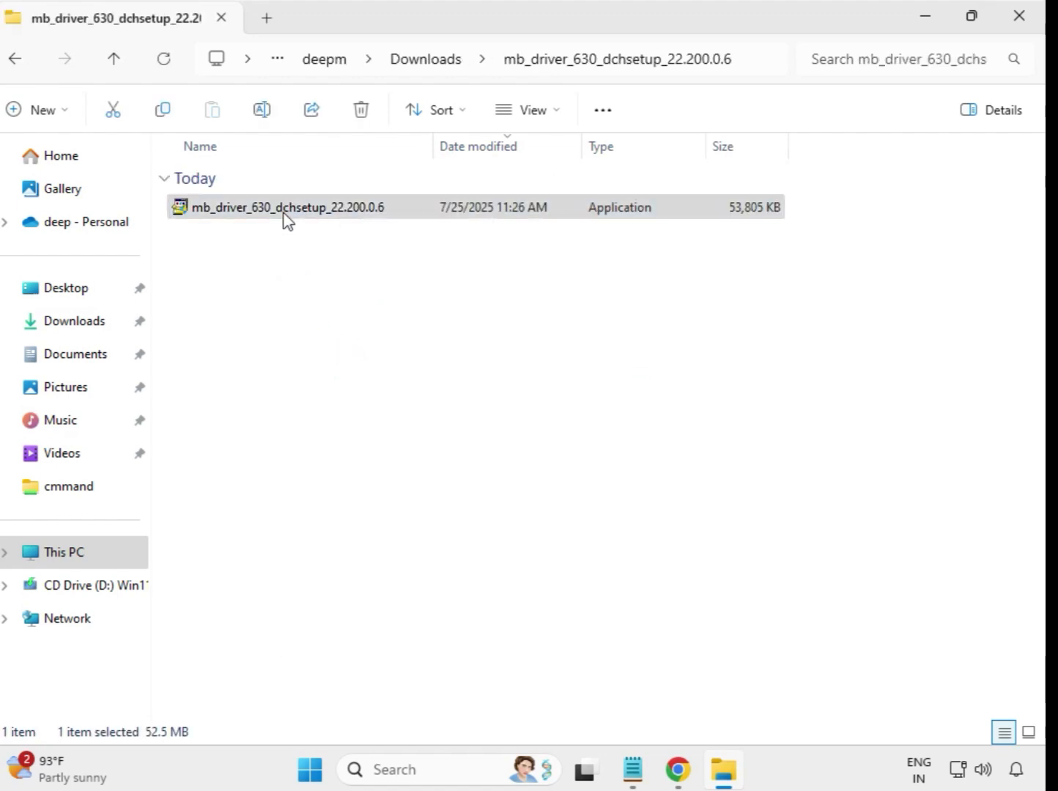
{"action": "left_click", "coordinate": [401, 381]}
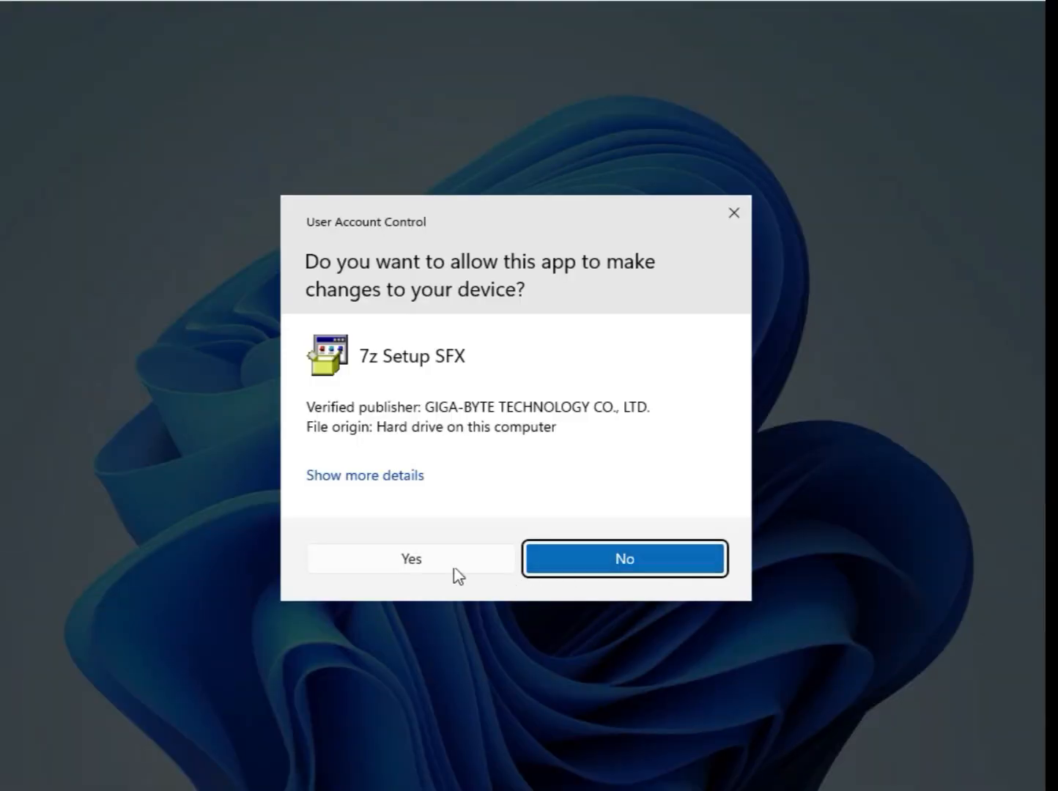
{"action": "left_click", "coordinate": [435, 565]}
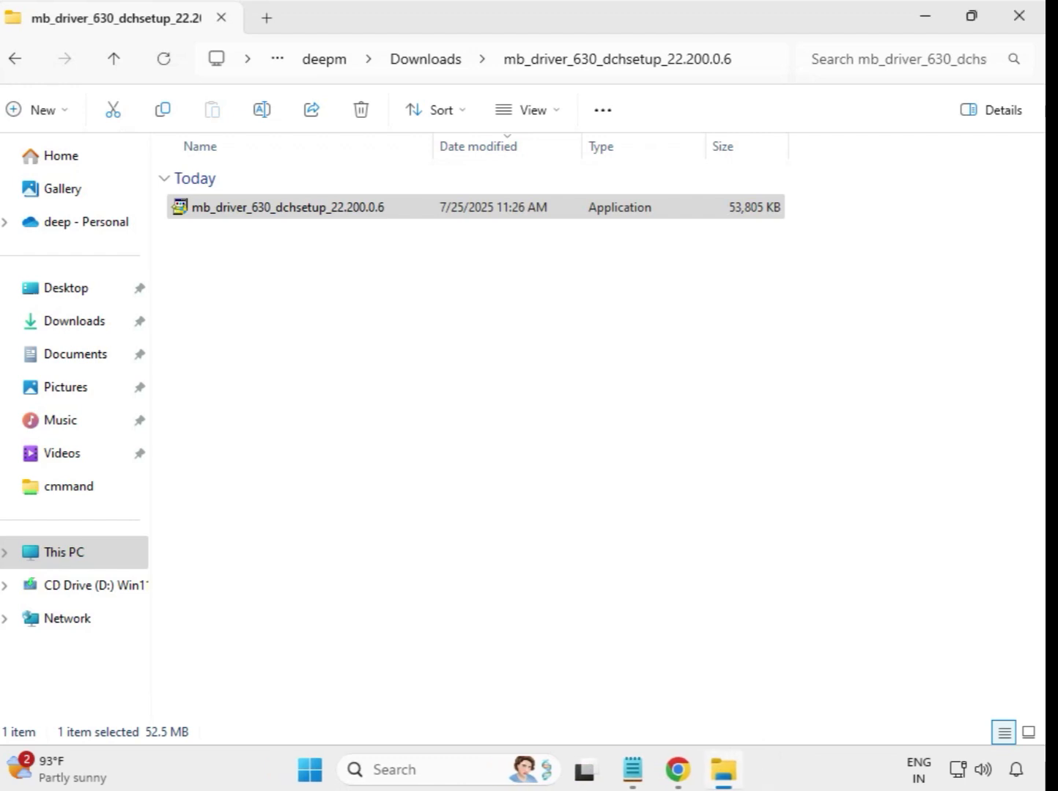
- Return to Downloads, run the driver application in the extracted mb_driver_649_graphicdch_32.0.101.5542 folder as administrator and allow it to make changes to the device
{"action": "left_click", "coordinate": [424, 60]}
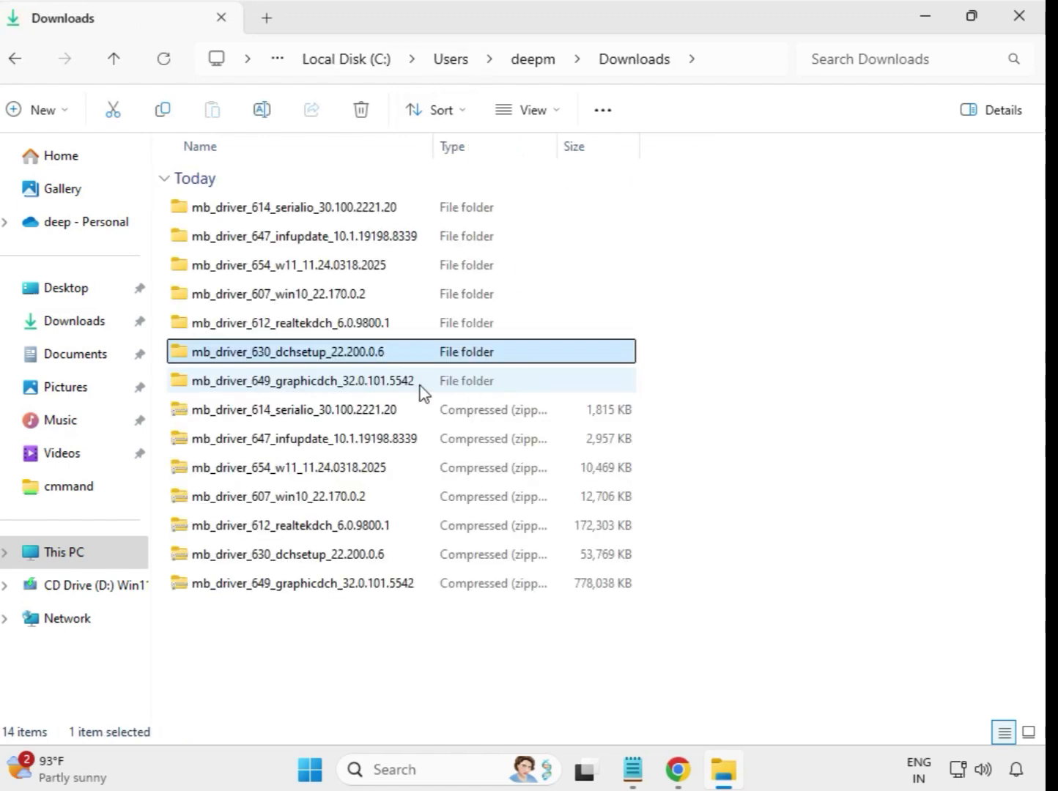
{"action": "left_click", "coordinate": [323, 381]}
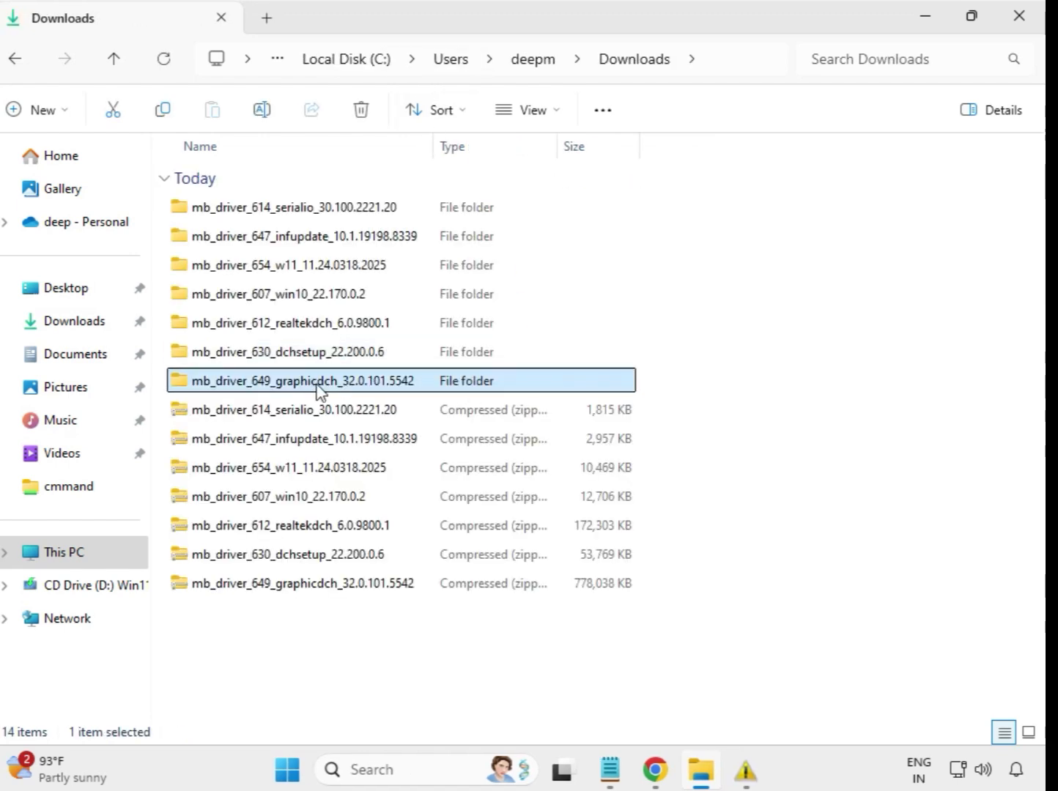
{"action": "double_click", "coordinate": [333, 382]}
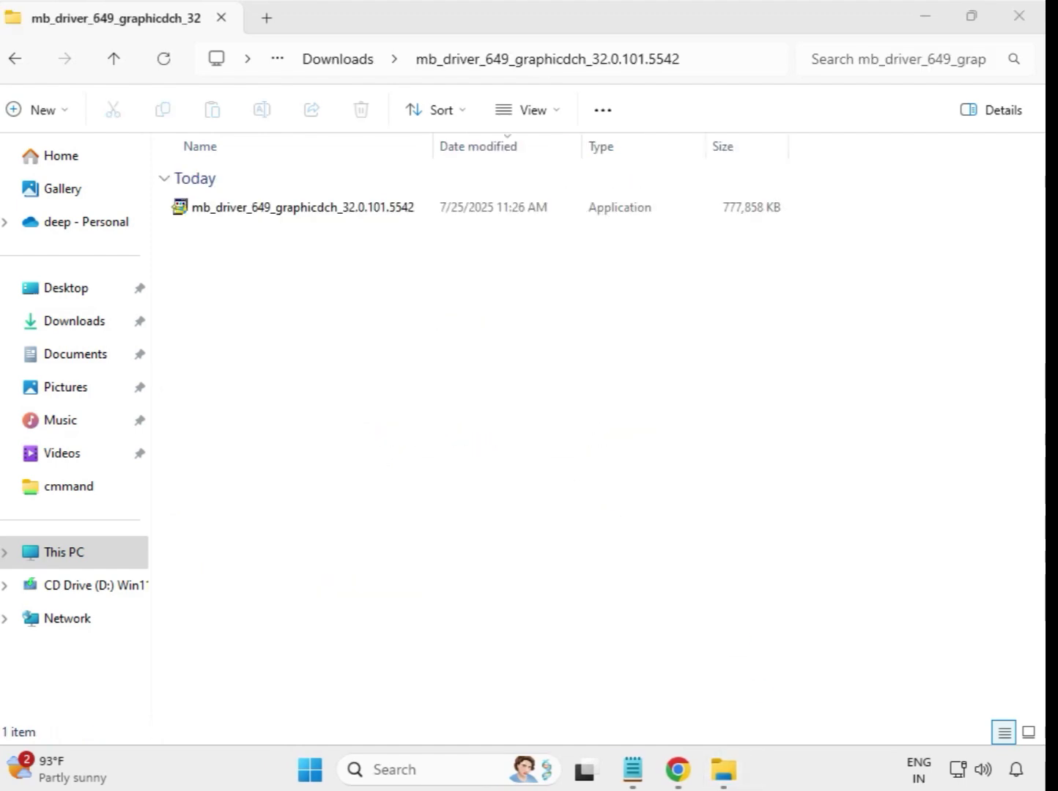
{"action": "left_click", "coordinate": [341, 210]}
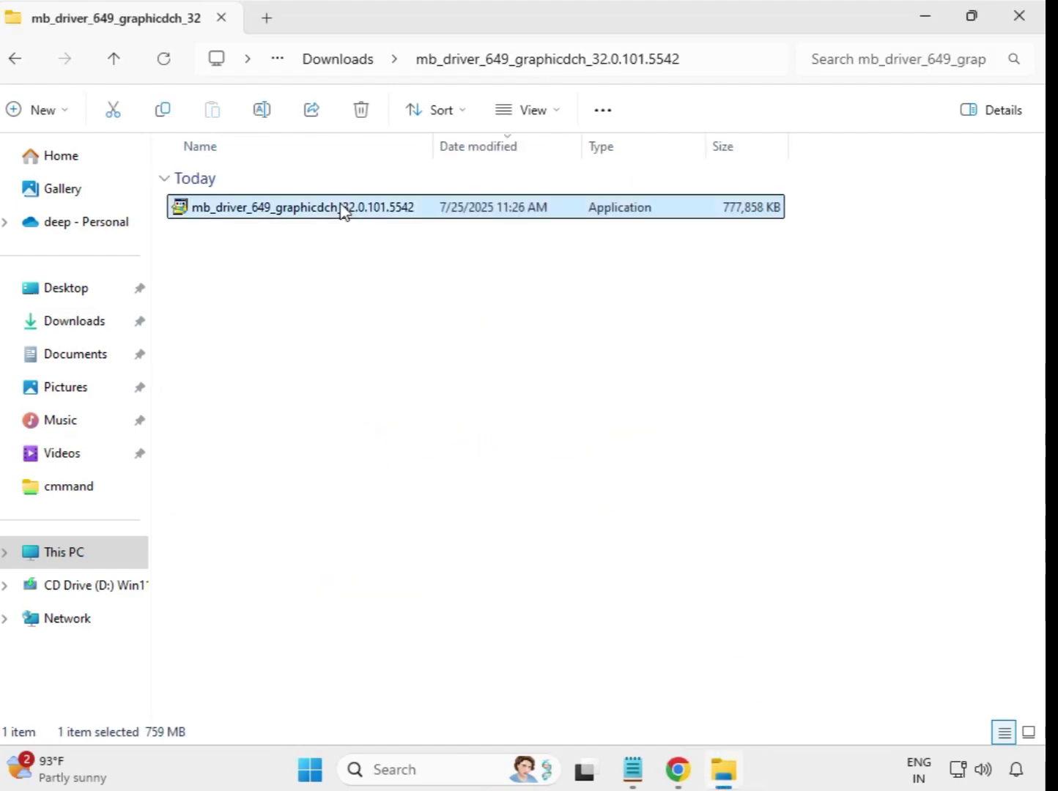
{"action": "right_click", "coordinate": [356, 223]}
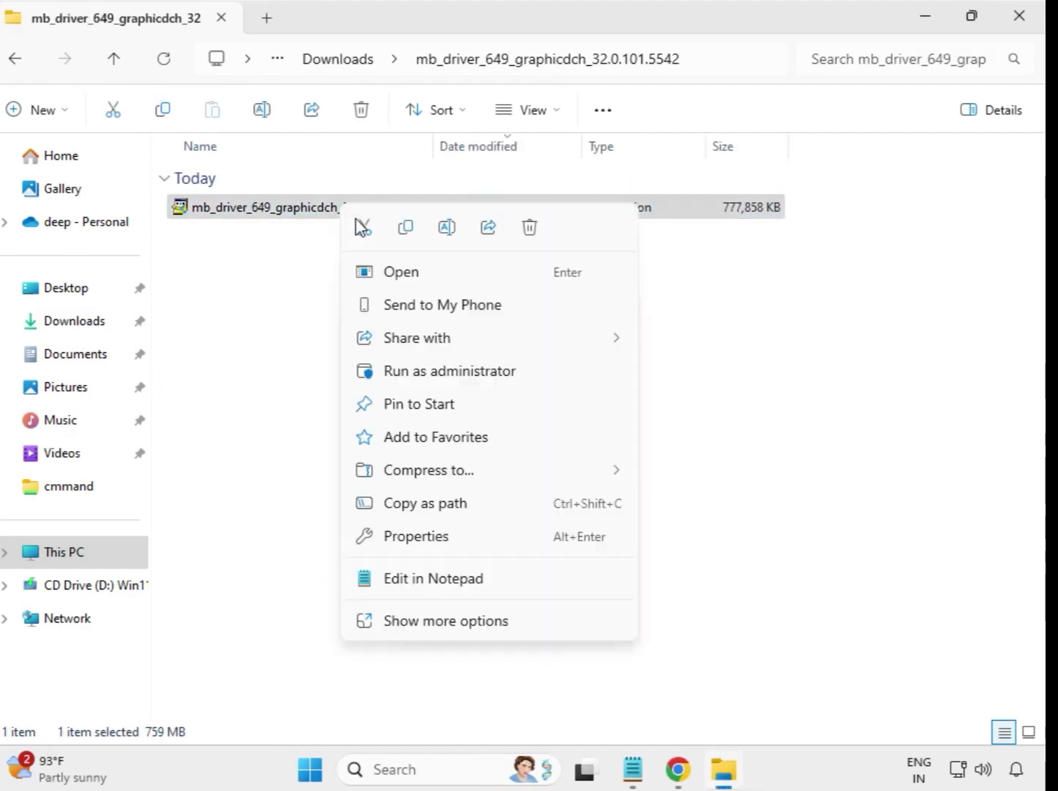
{"action": "left_click", "coordinate": [446, 372]}
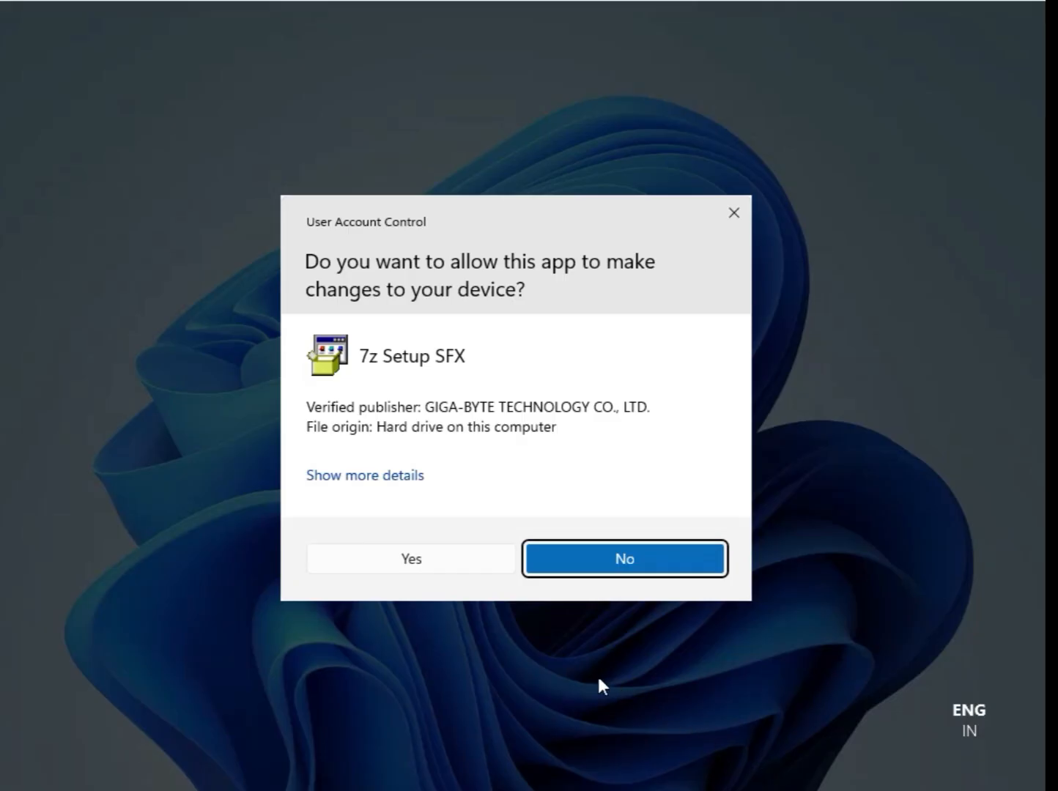
{"action": "left_click", "coordinate": [420, 562]}
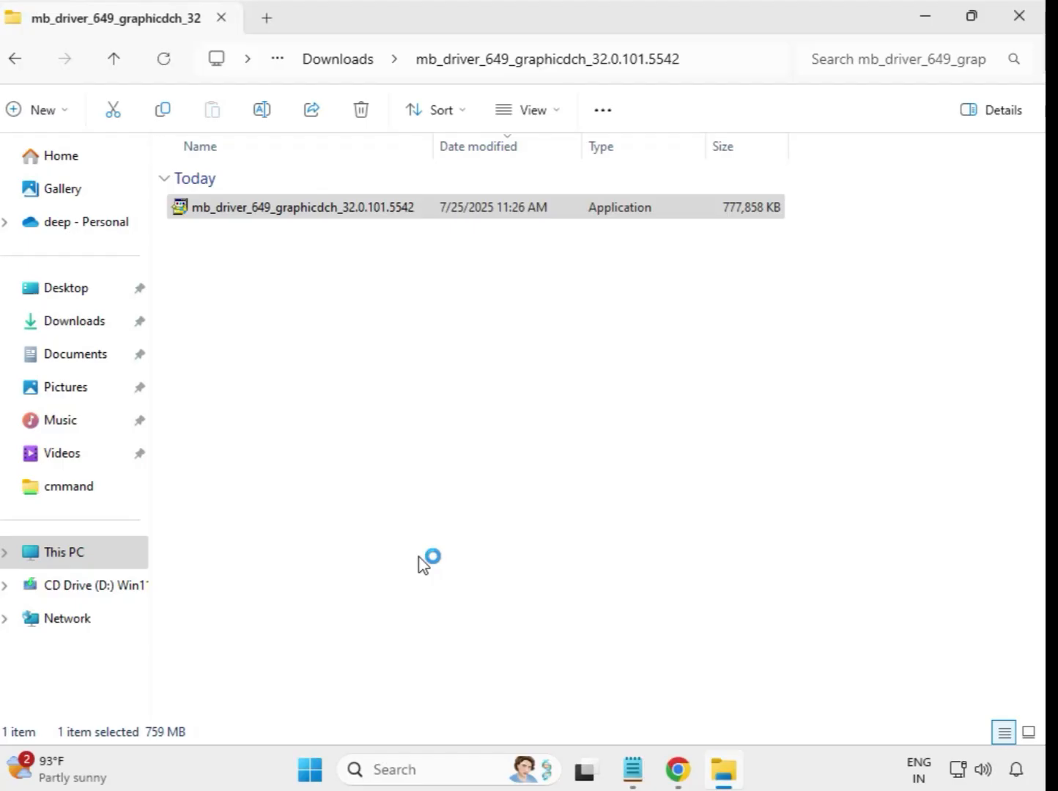